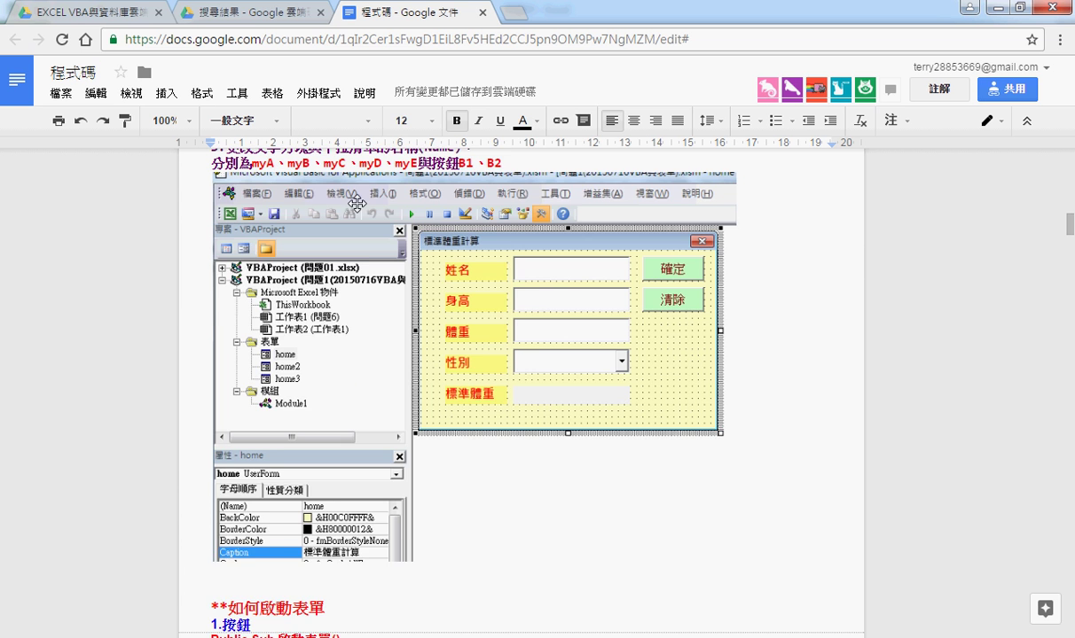
Highlight myA、myB、myC in the Docs notes, then select the form's 姓名 text box in the VBA editor.
scroll(337, 192, "up", 1)
left_click_drag(252, 248, 460, 249)
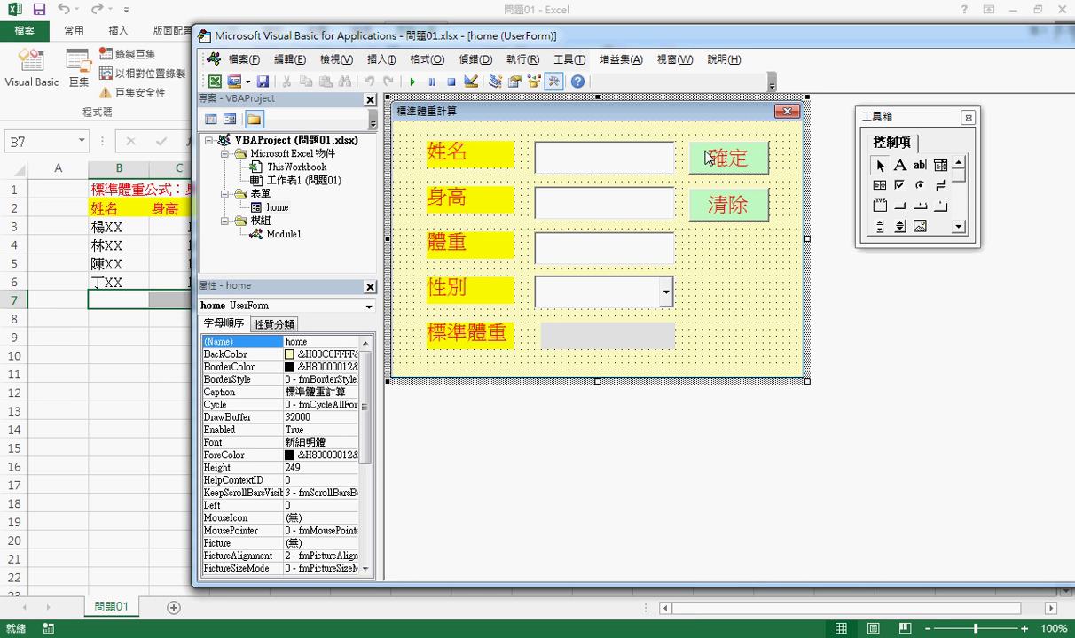
left_click(619, 162)
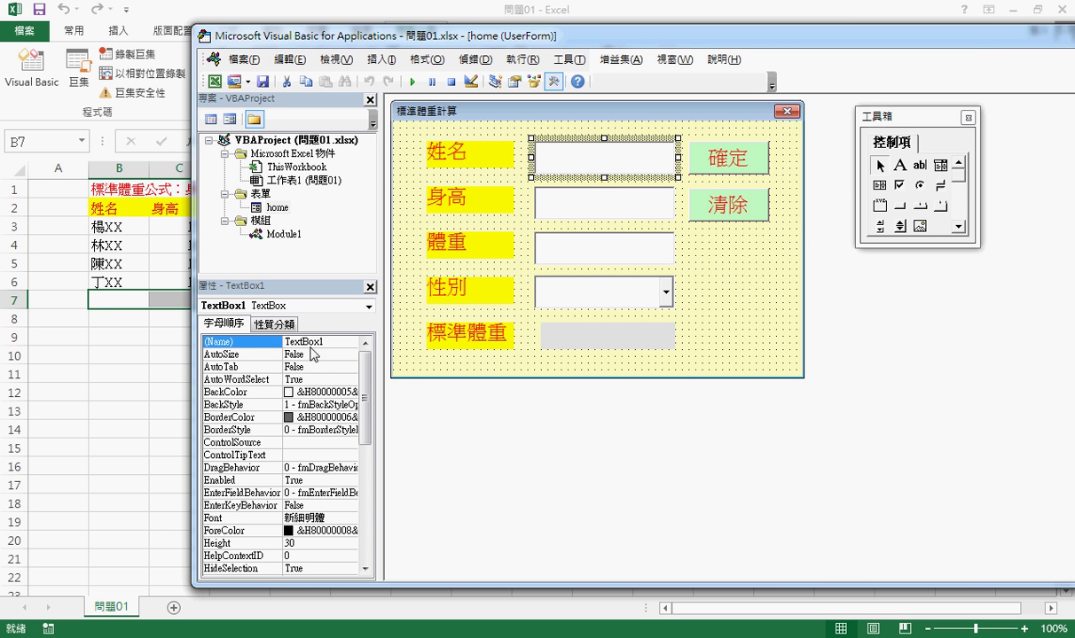
Name the 姓名 text box myA and the 身高 text box myB.
left_click(301, 341)
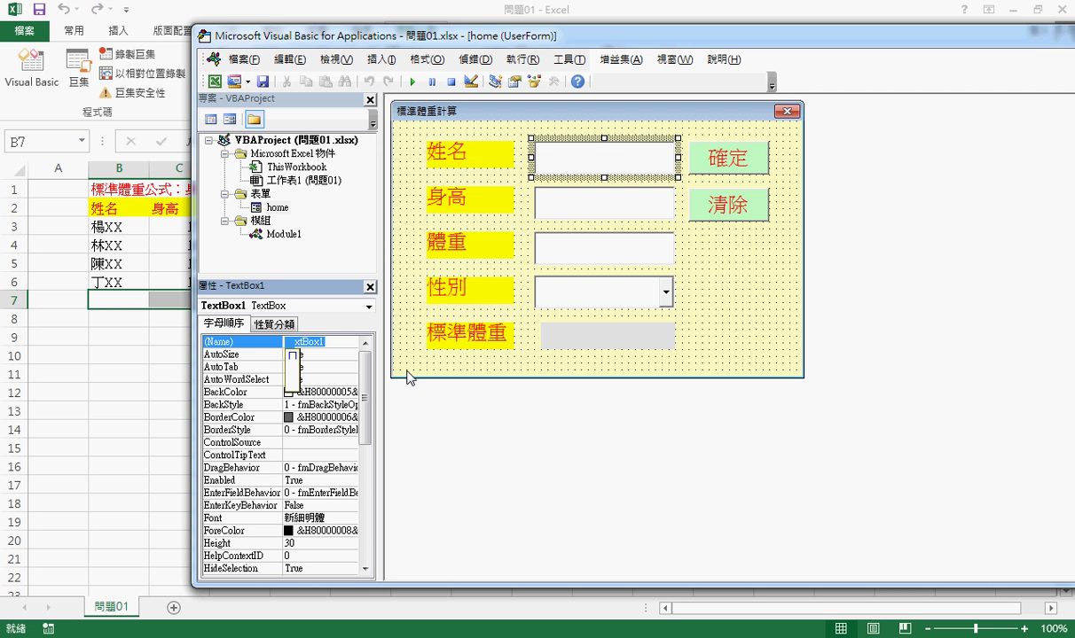
type("myA")
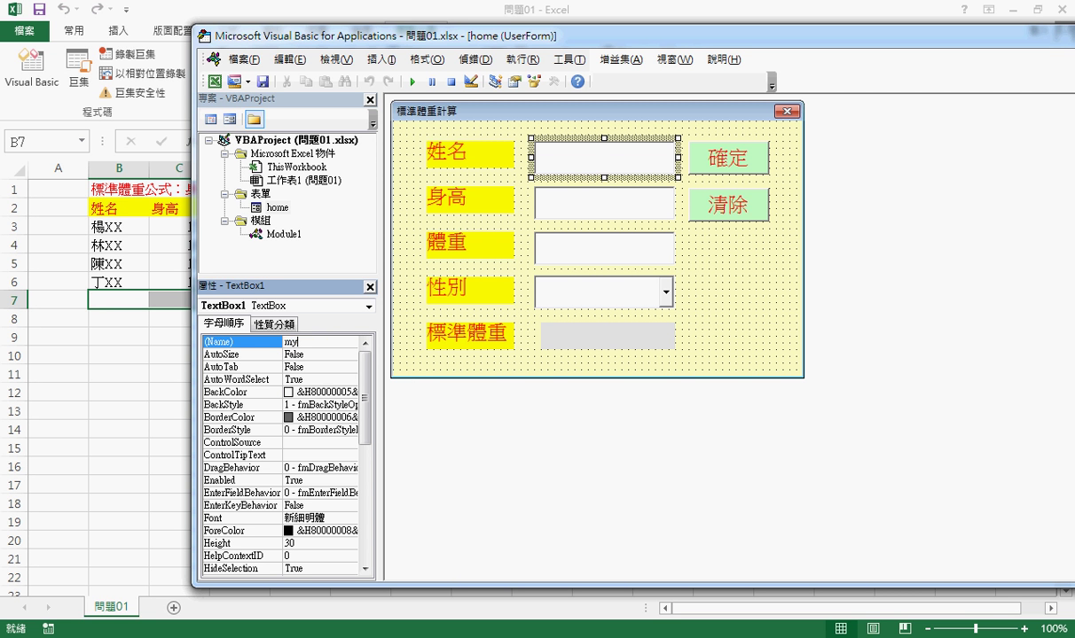
key("Return")
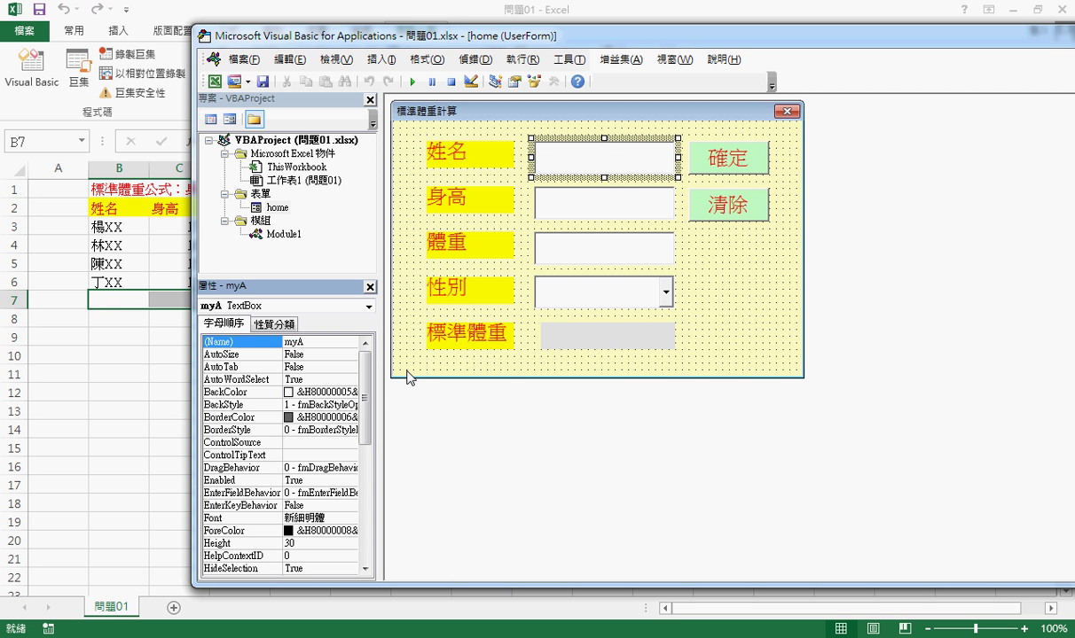
left_click(561, 208)
left_click(338, 341)
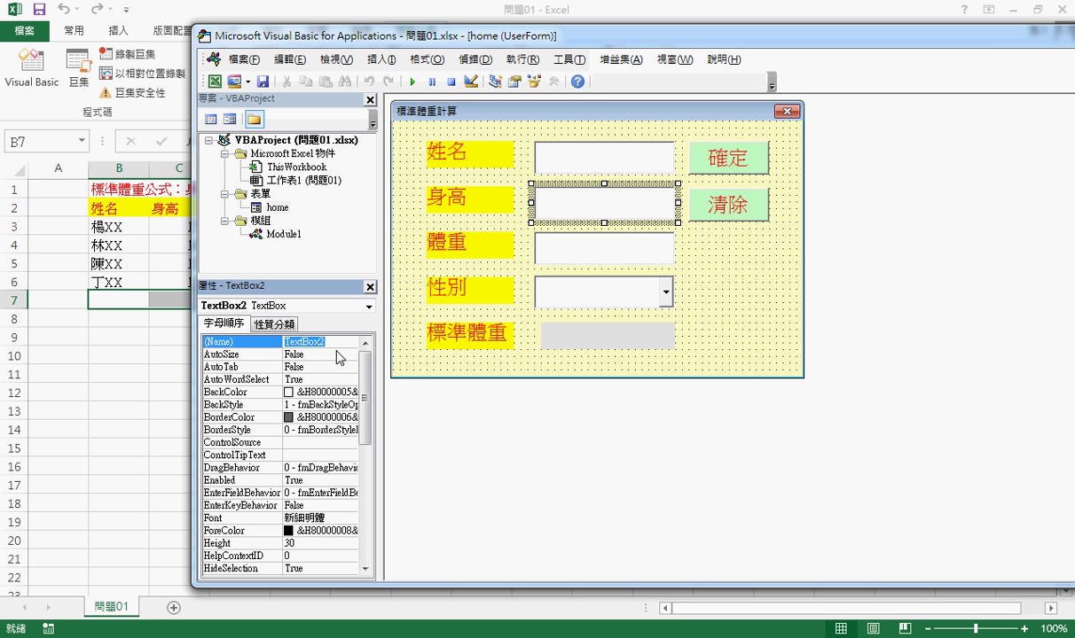
type("my")
type("B")
key("Return")
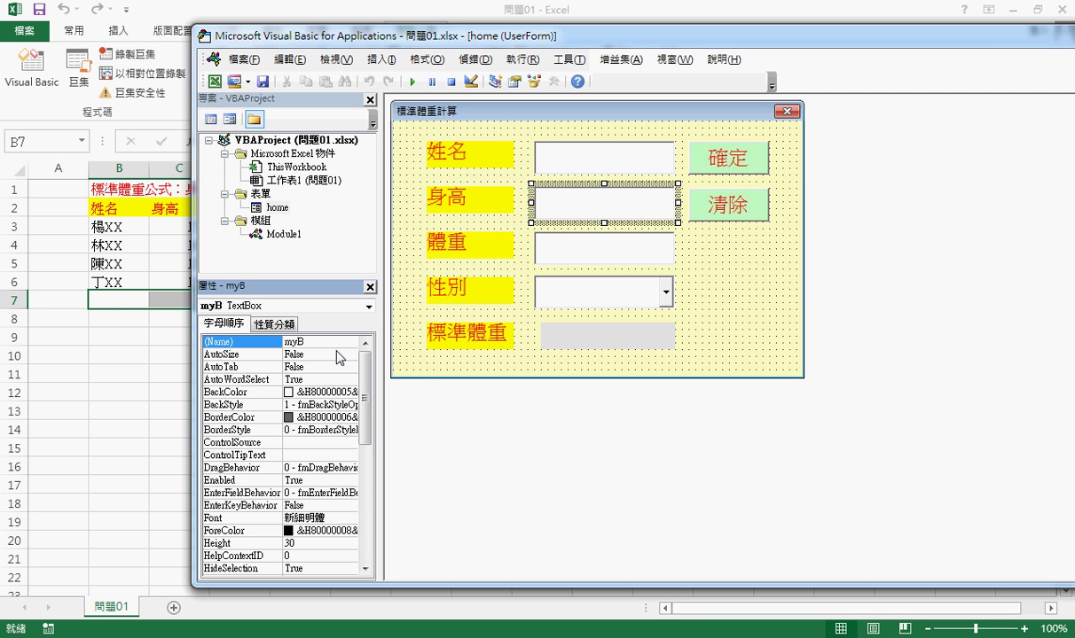
Name the 體重 text box myC and the 性別 combo box myE.
left_click(612, 250)
left_click(242, 343)
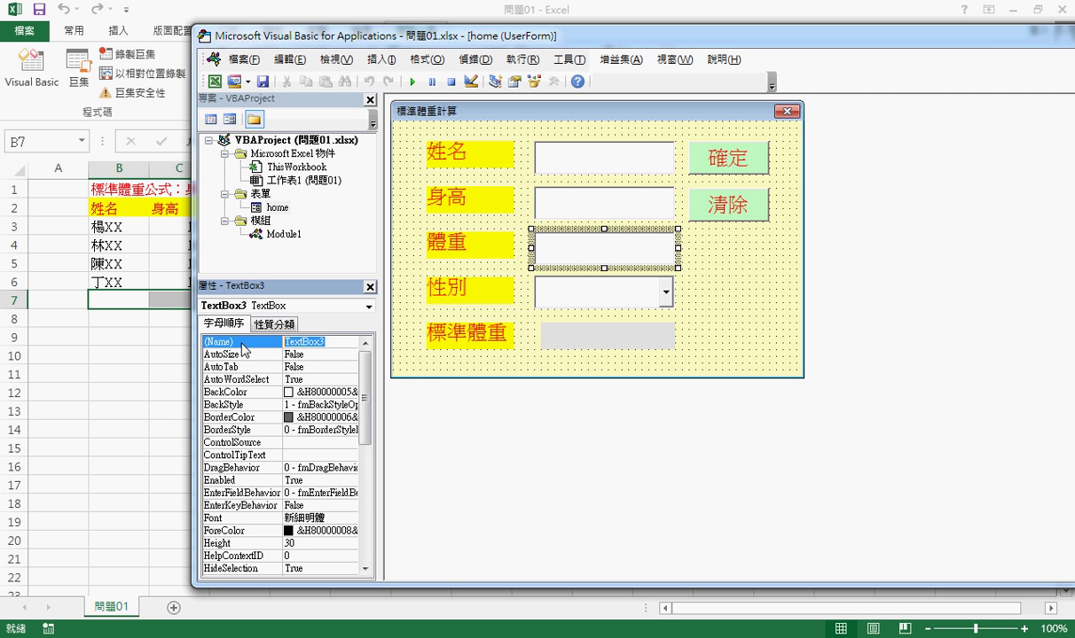
type("my")
type("C")
key("Return")
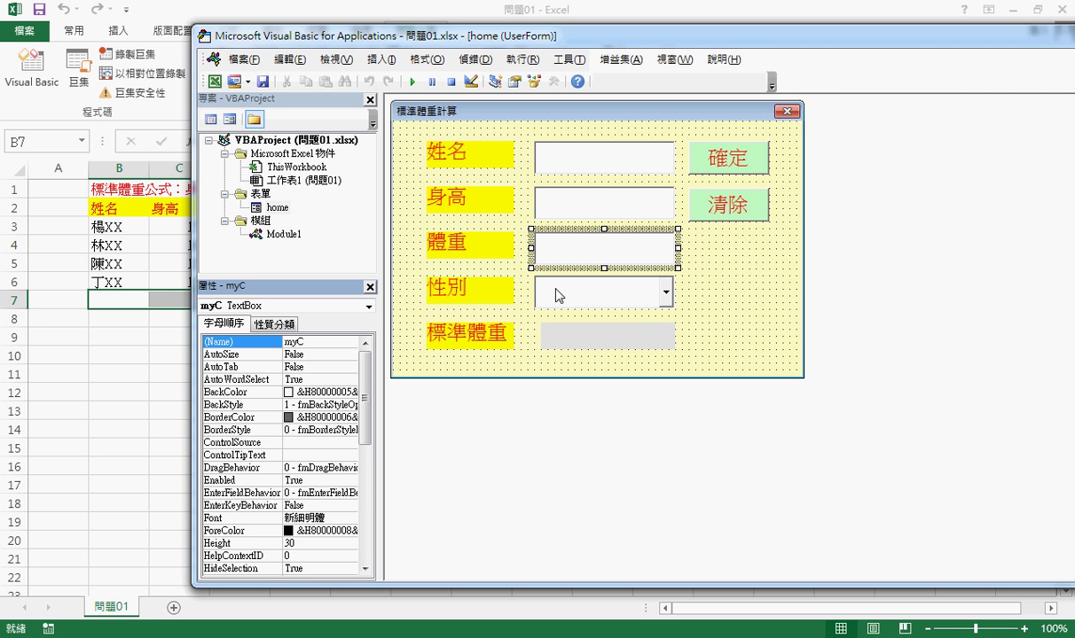
left_click(550, 297)
left_click(277, 344)
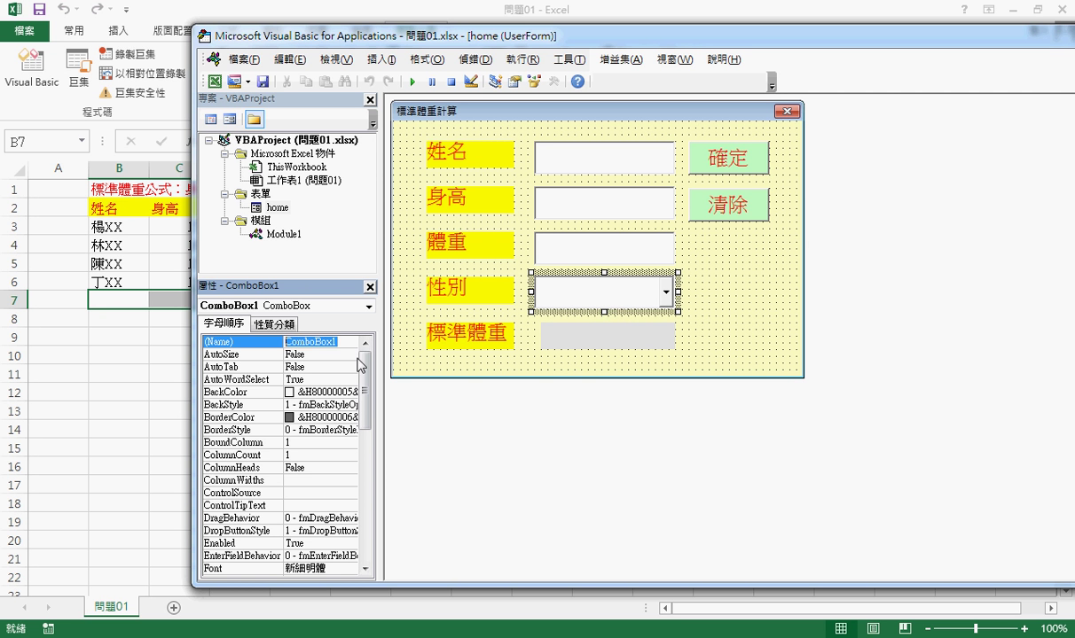
type("my")
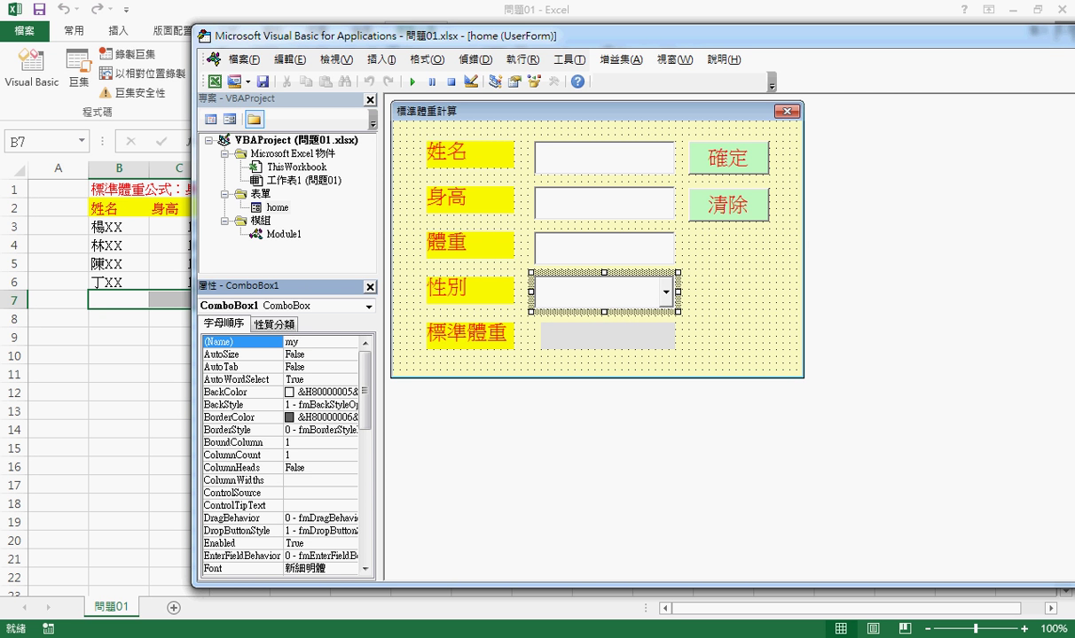
type("E")
key("Return")
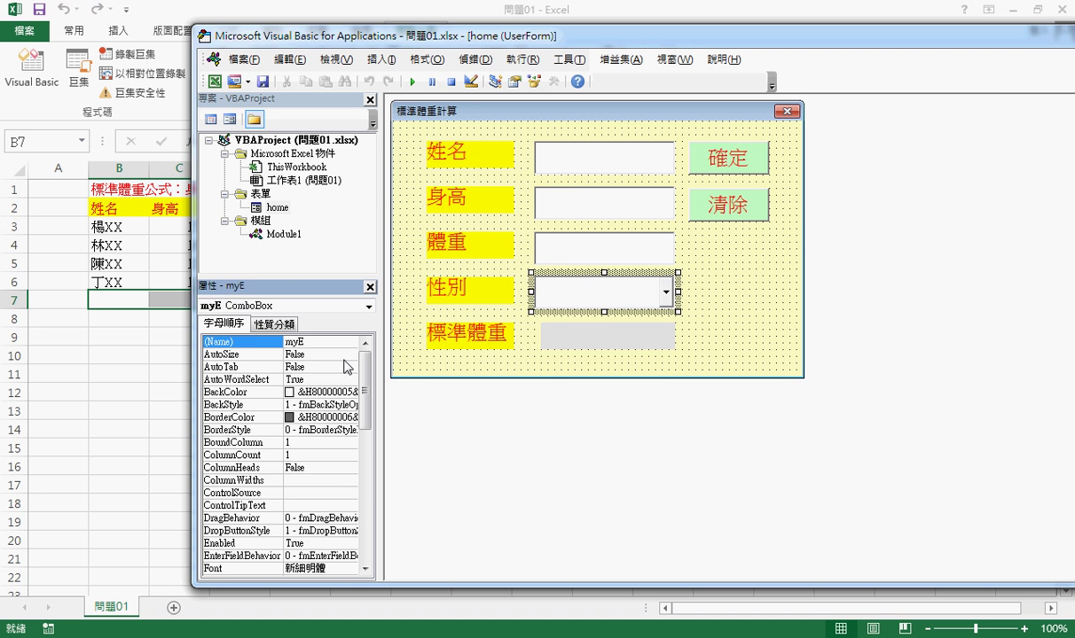
left_click(567, 335)
Try renaming the result label, then dismiss the invalid-name error.
left_click(301, 342)
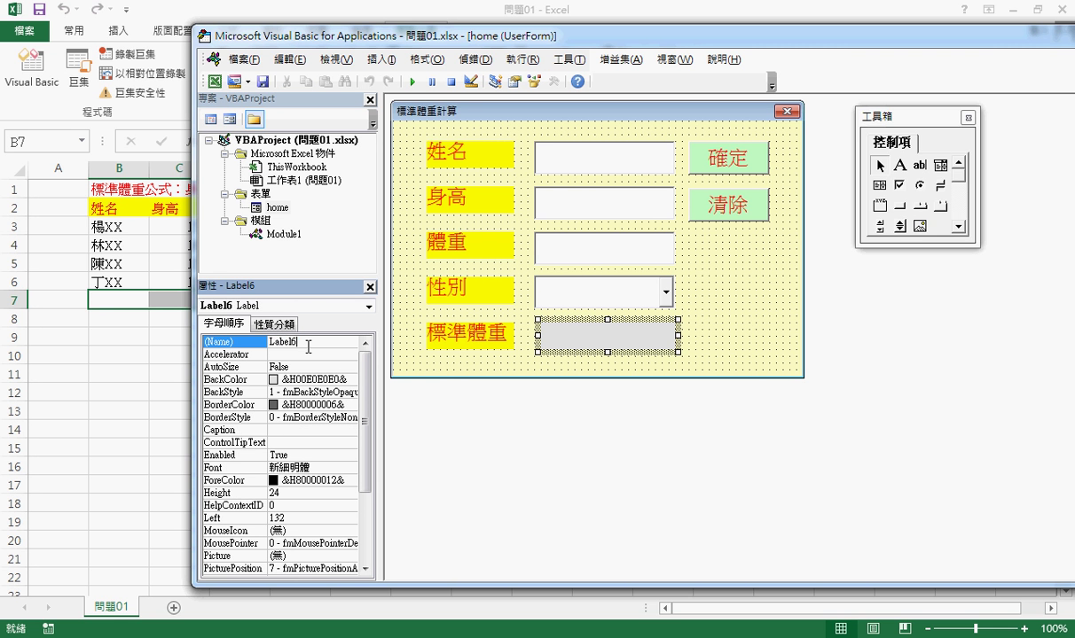
type("myE")
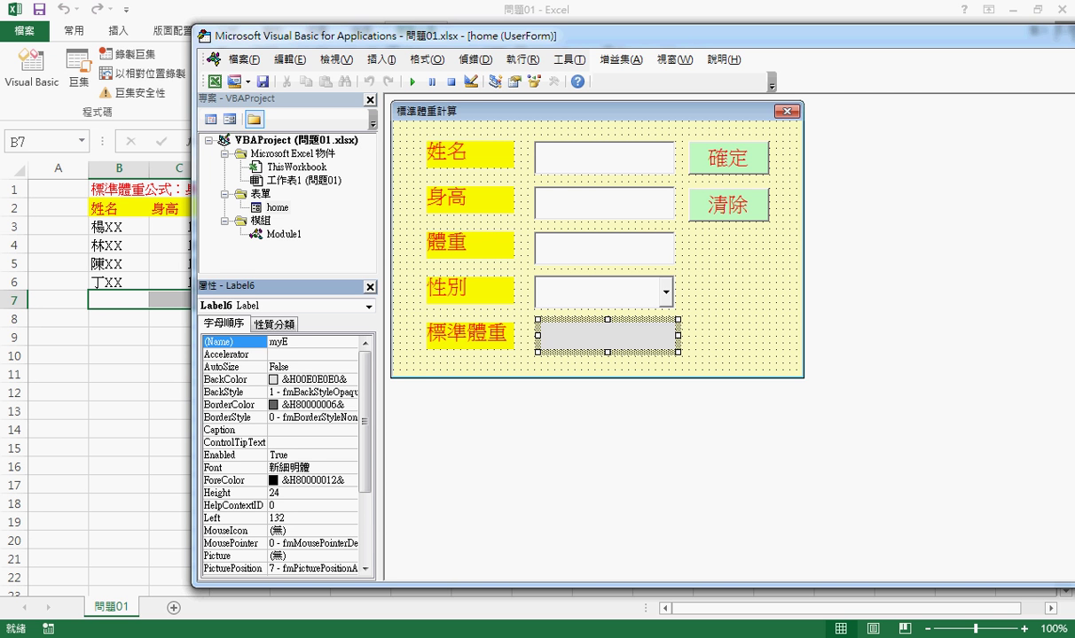
key("Return")
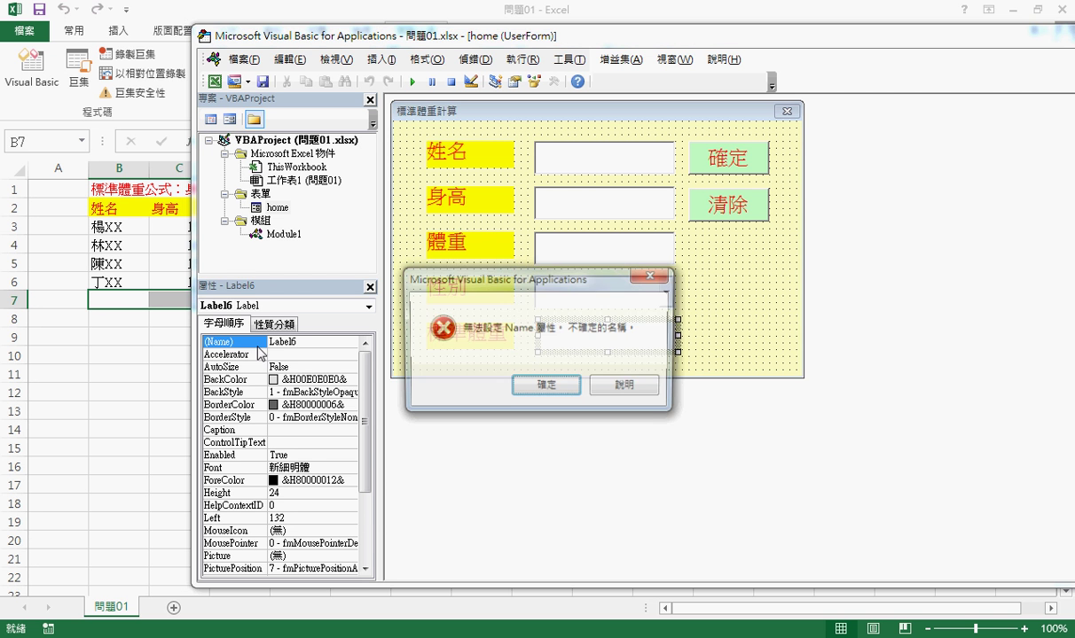
left_click(548, 389)
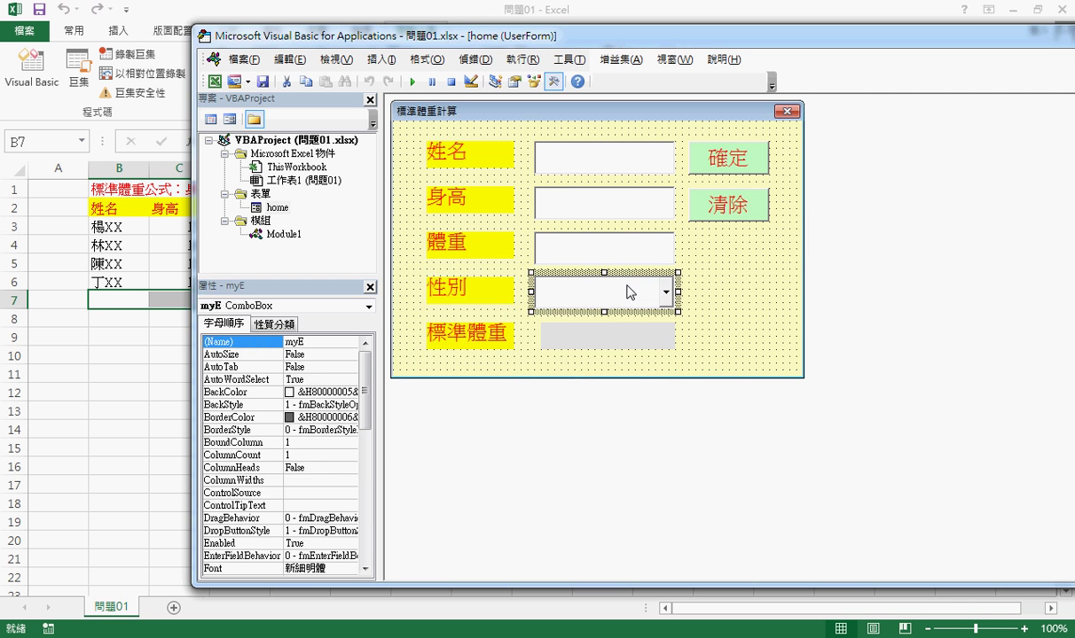
Change the 性別 combo box's name from myE to myD.
left_click(301, 341)
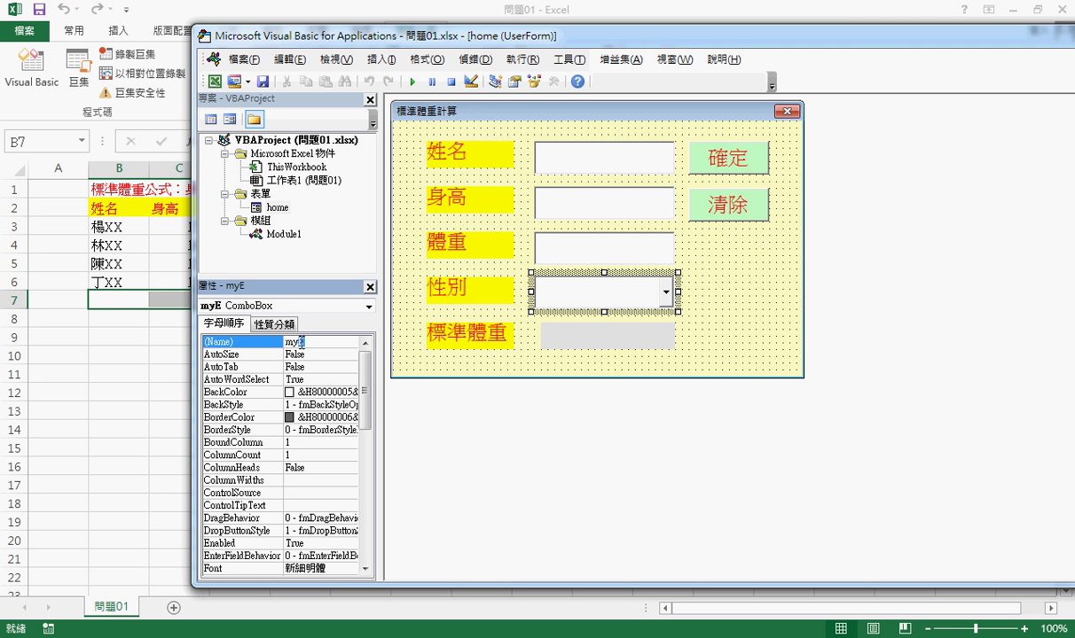
key("BackSpace")
type("D")
key("Return")
Name the 標準體重 result label myE.
left_click(550, 348)
left_click(238, 344)
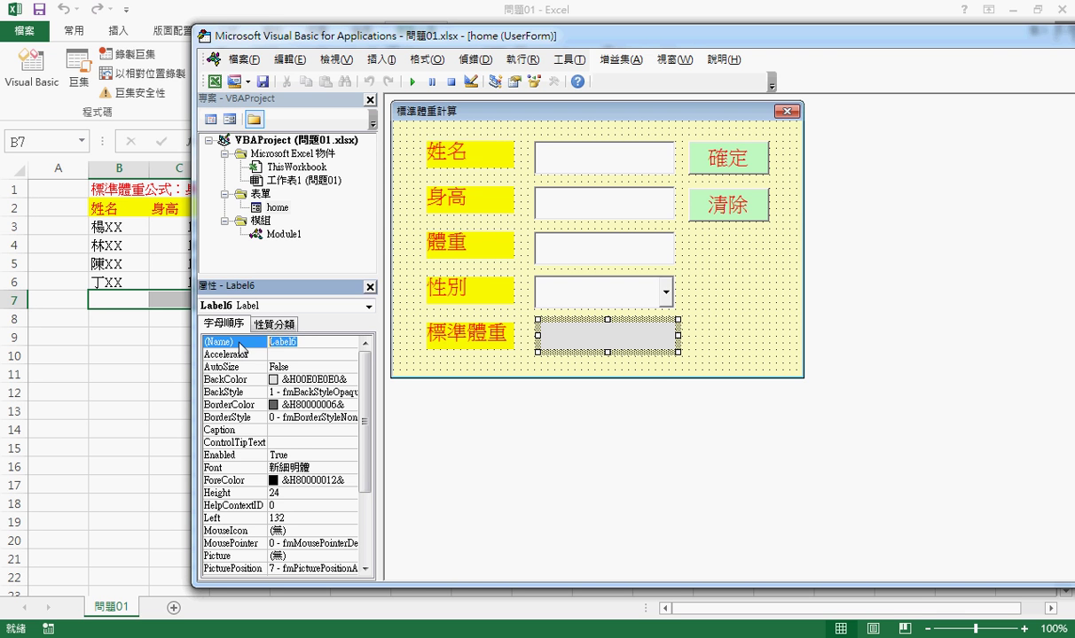
type("myE")
key("Return")
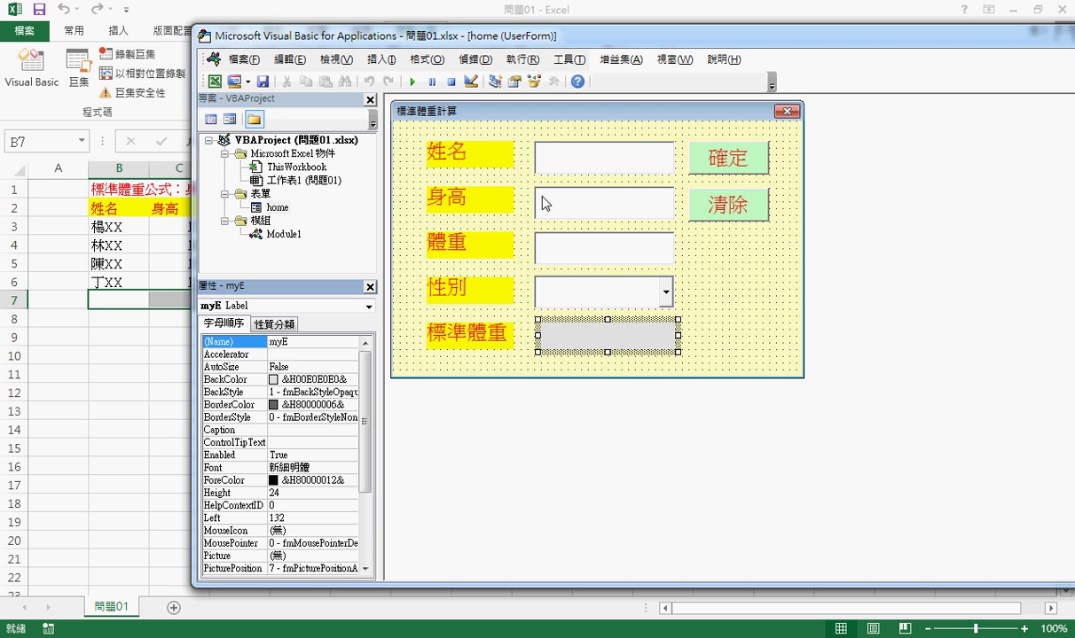
left_click(550, 166)
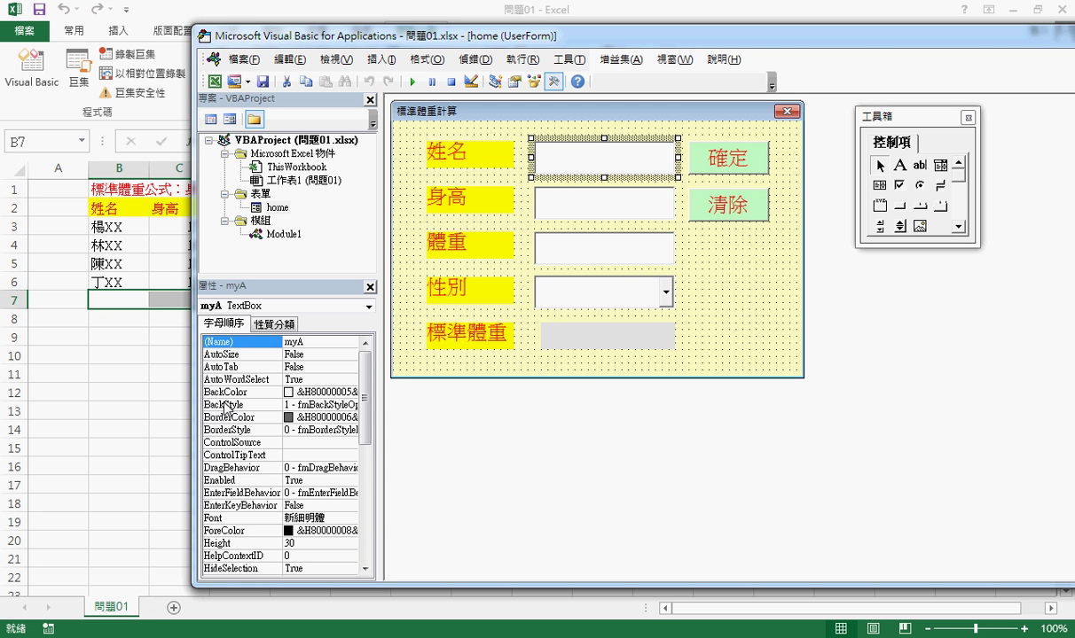
Replace the 確定 button's name CommandButton1 with B1.
left_click_drag(364, 394, 371, 531)
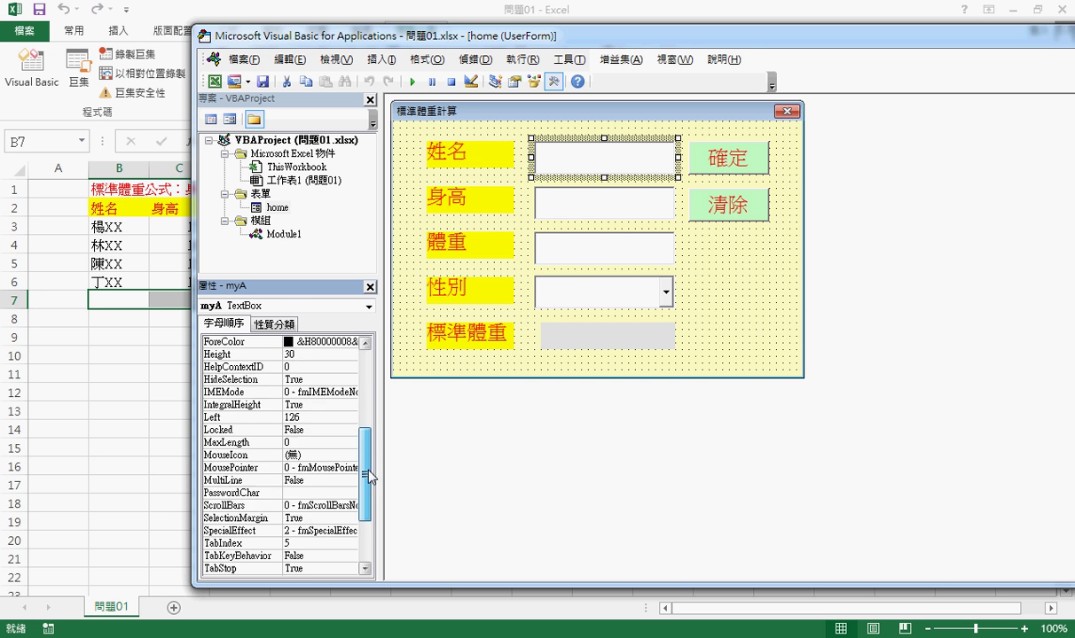
left_click(218, 493)
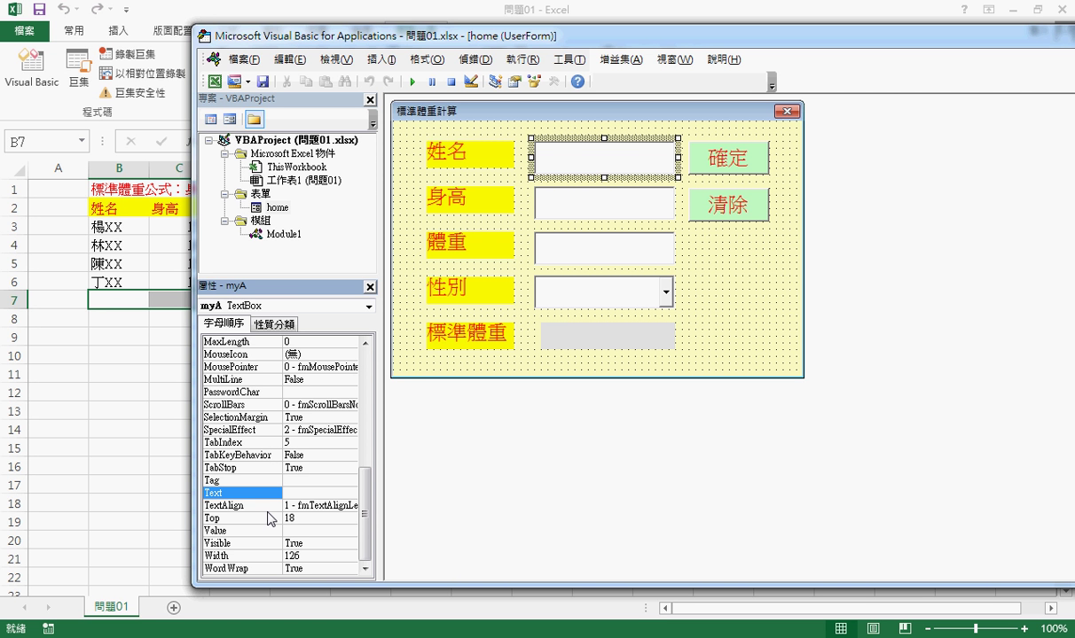
left_click(699, 162)
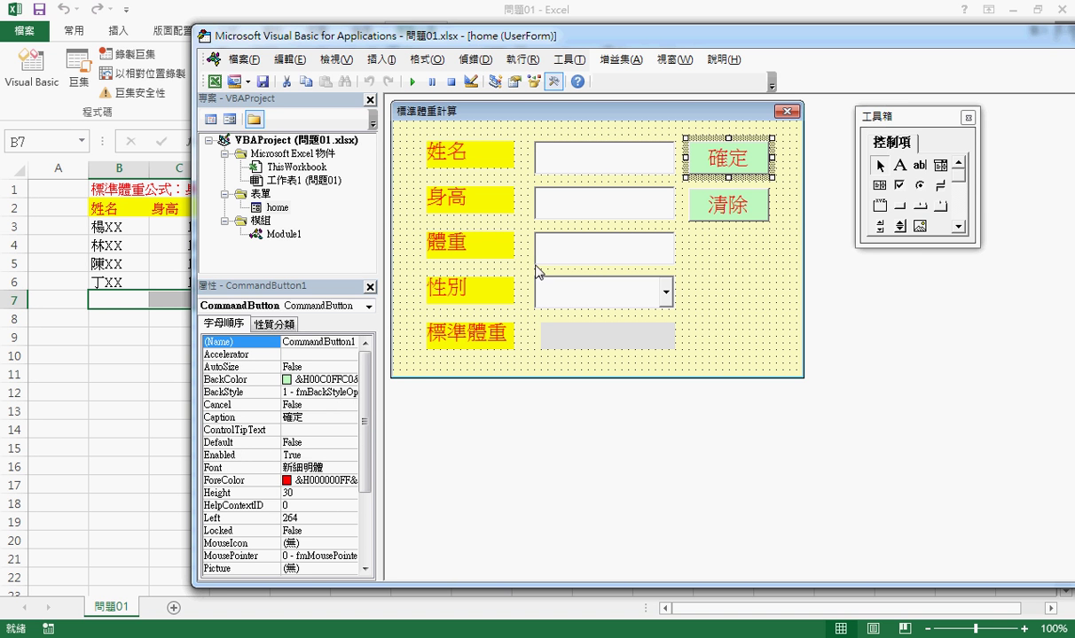
left_click(286, 345)
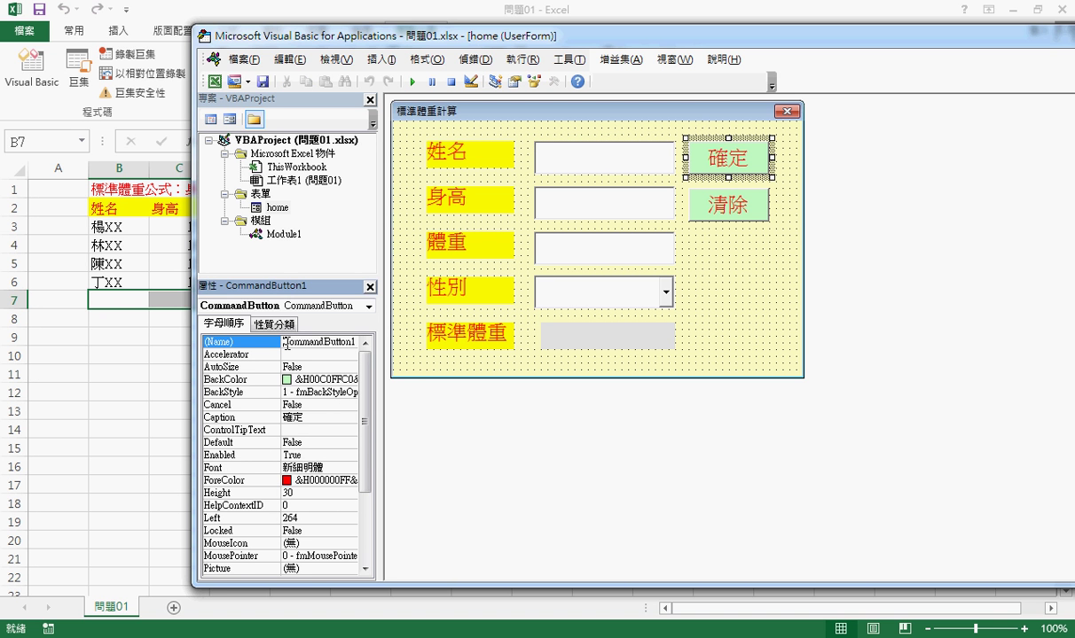
left_click_drag(286, 345, 373, 342)
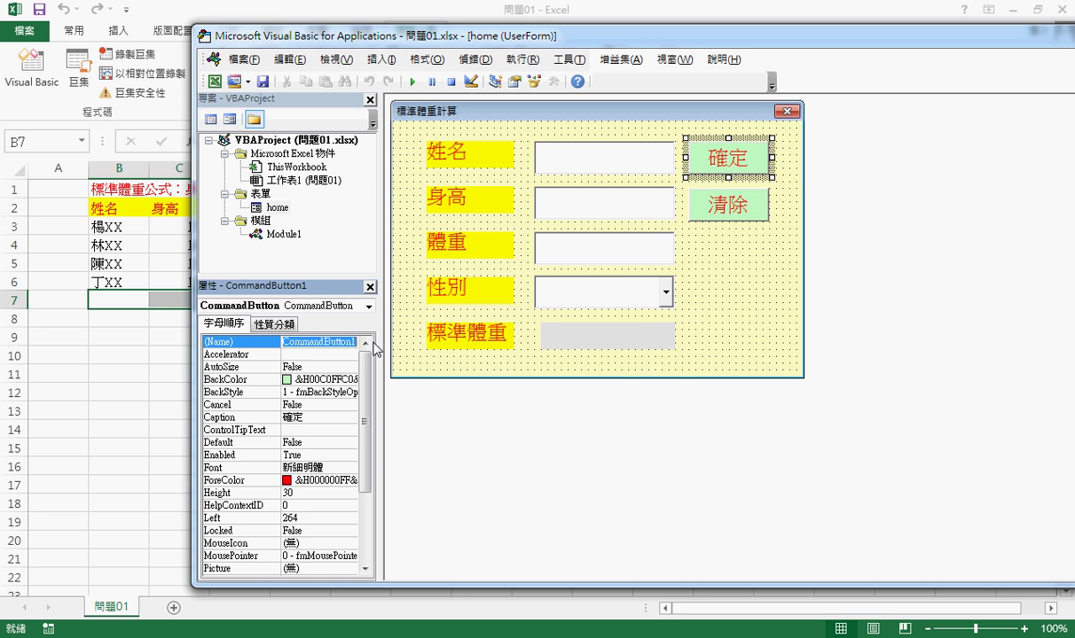
type("B1")
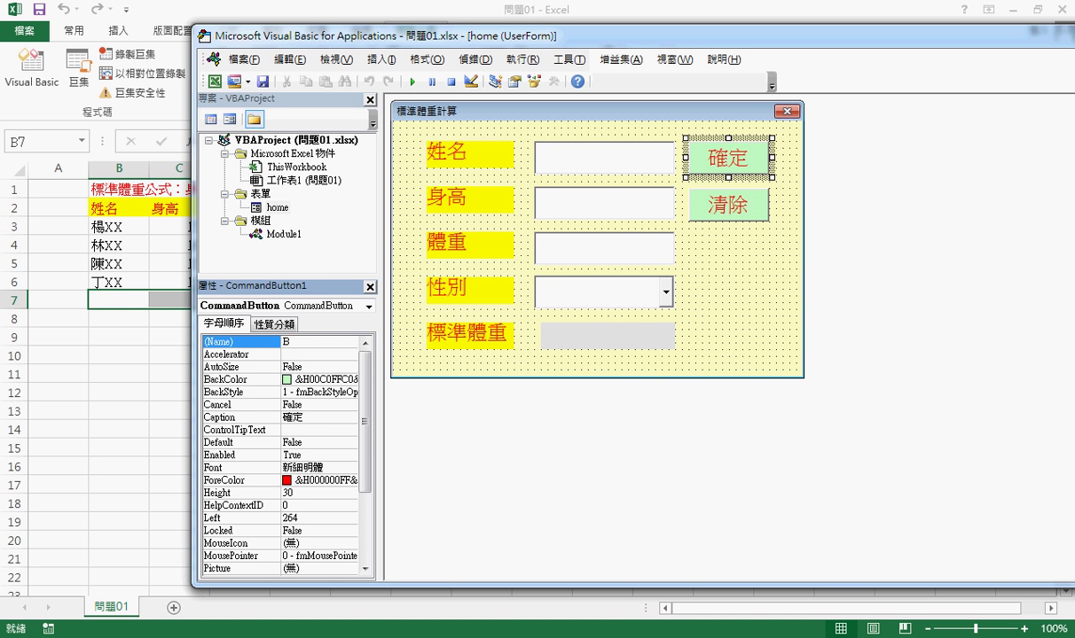
key("Return")
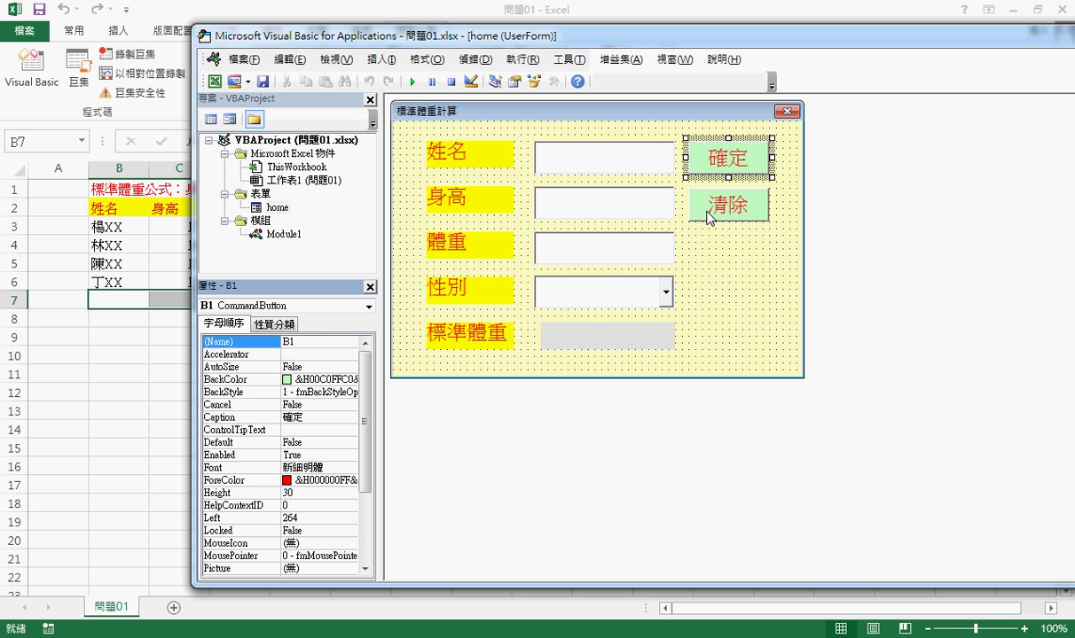
Name the 清除 button B2.
left_click(709, 206)
double_click(285, 344)
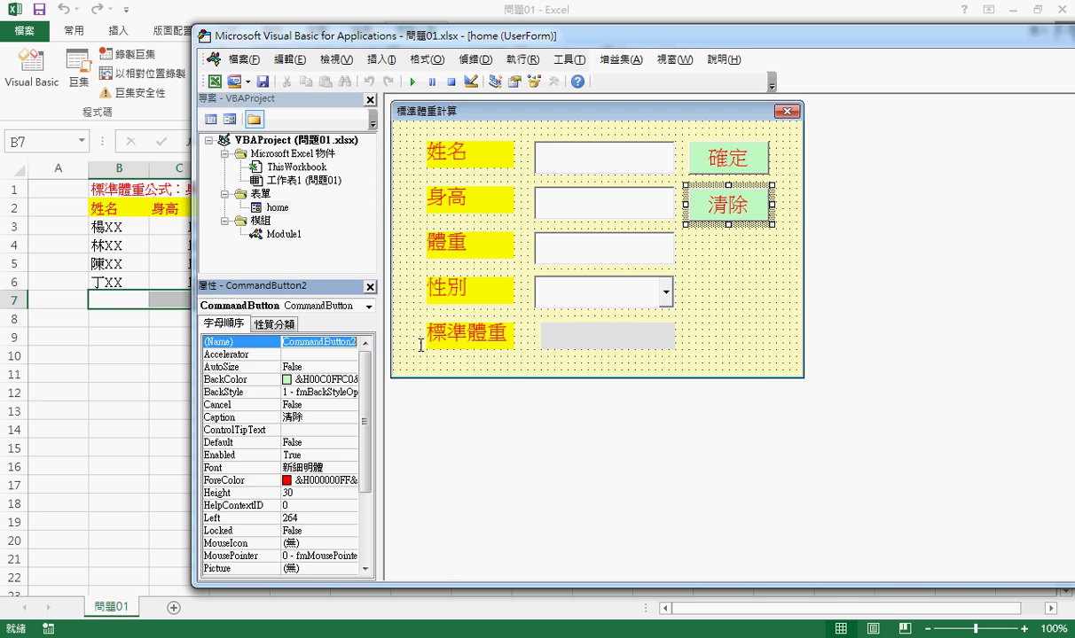
type("B2")
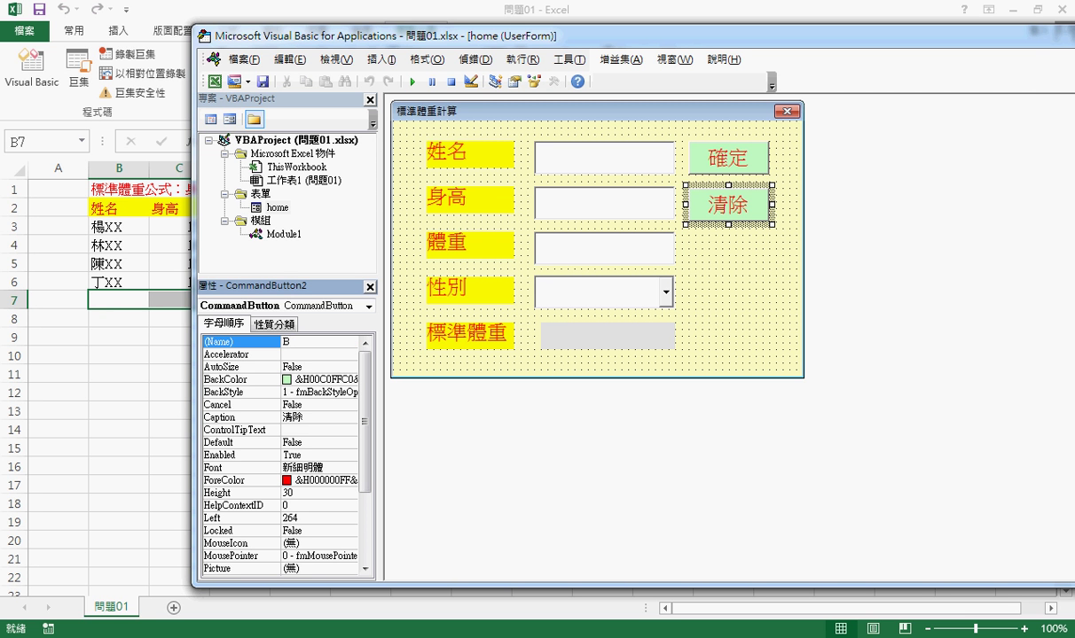
key("Return")
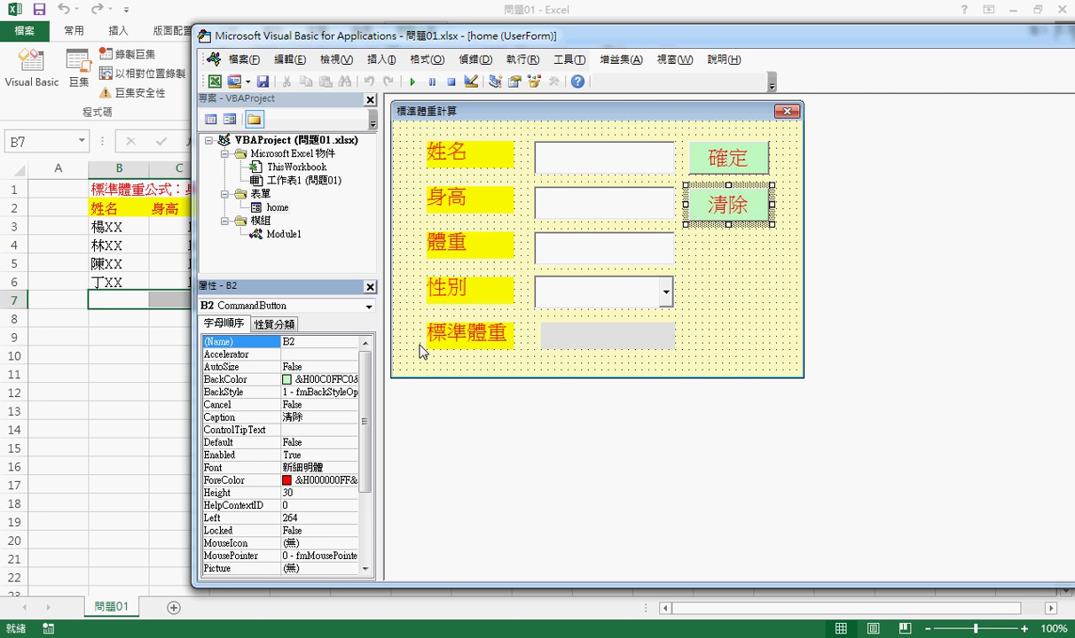
left_click(695, 293)
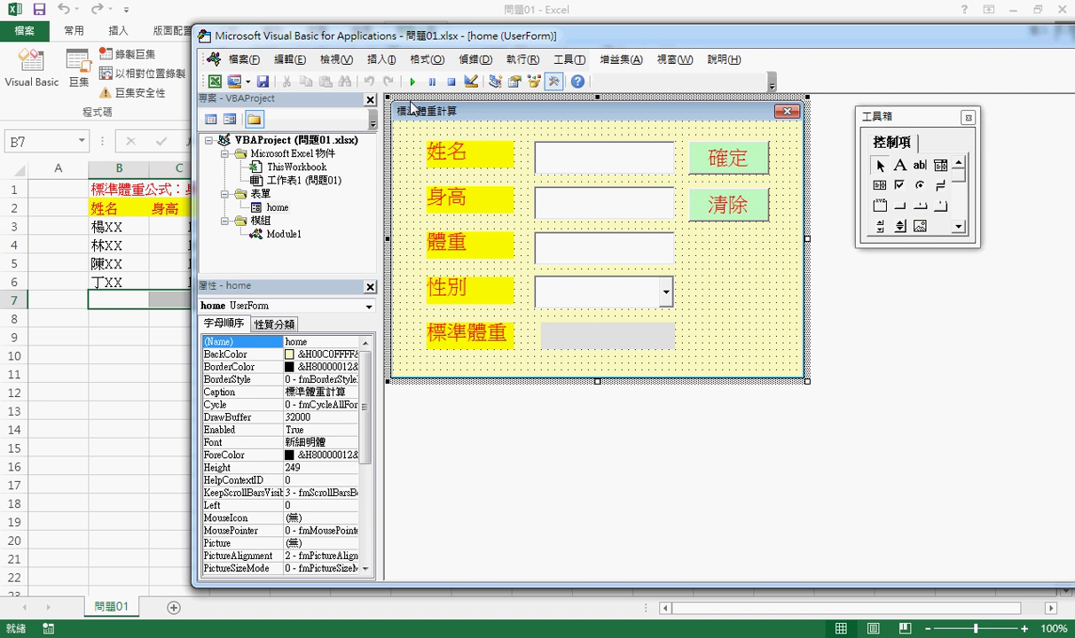
left_click(414, 82)
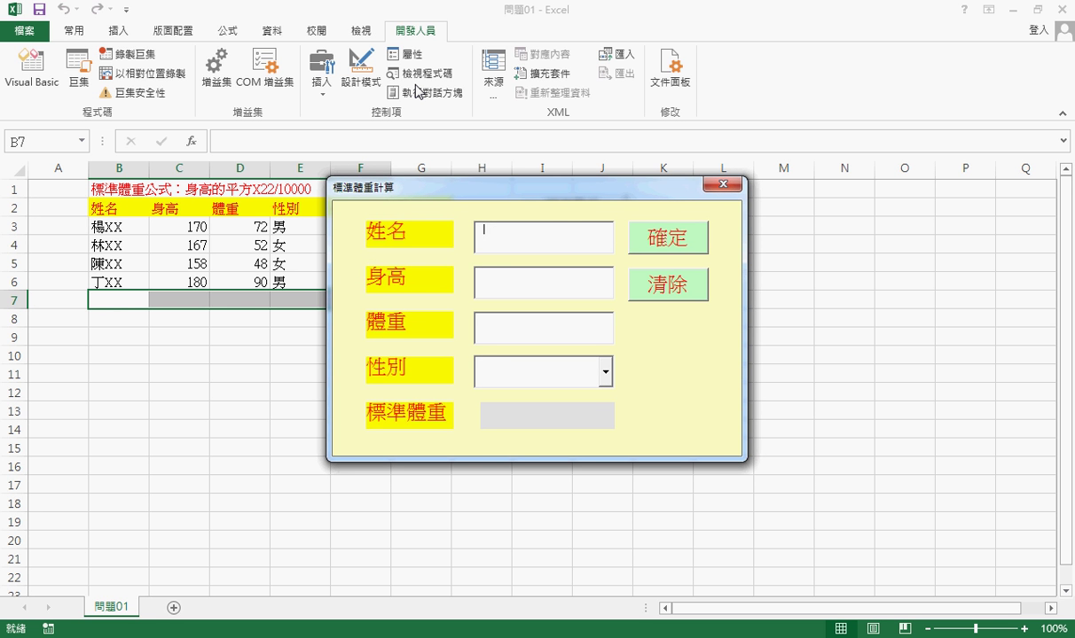
type("XXXX")
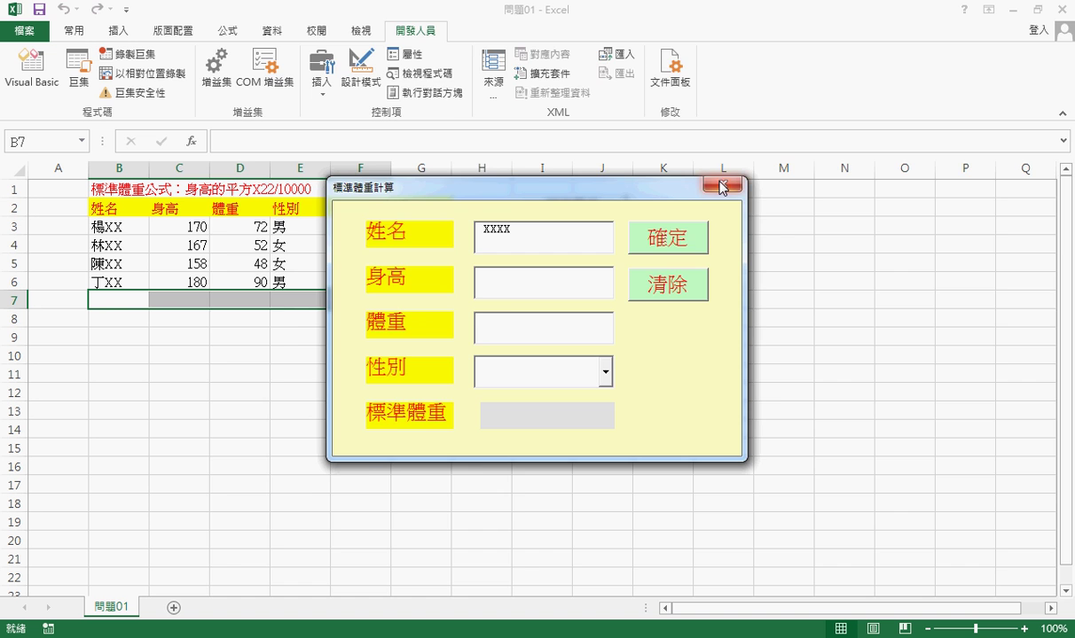
left_click(722, 184)
left_click(580, 167)
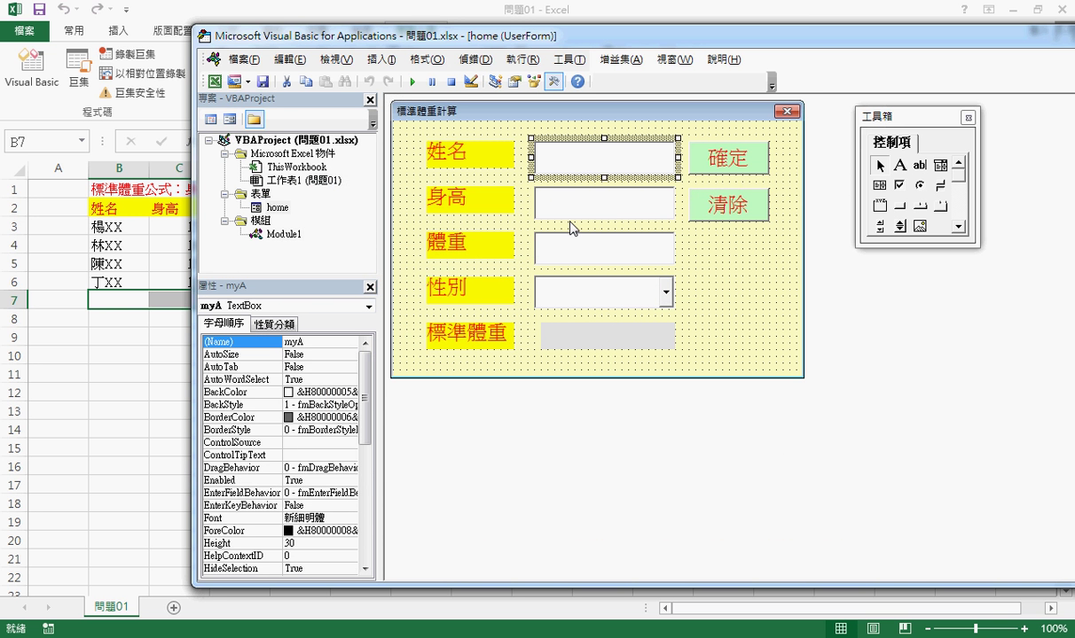
Set the font of the 姓名, 身高, 體重, 性別 and 標準體重 fields to size 18.
left_click(541, 210, "ctrl")
left_click(581, 251, "ctrl")
left_click(543, 284, "ctrl")
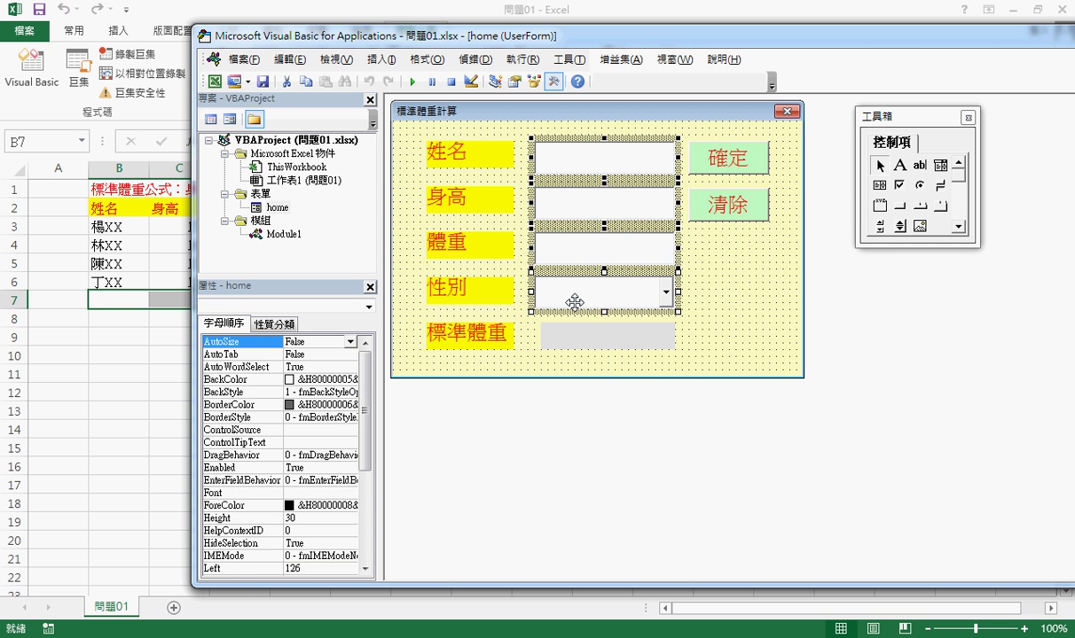
left_click(544, 319, "ctrl")
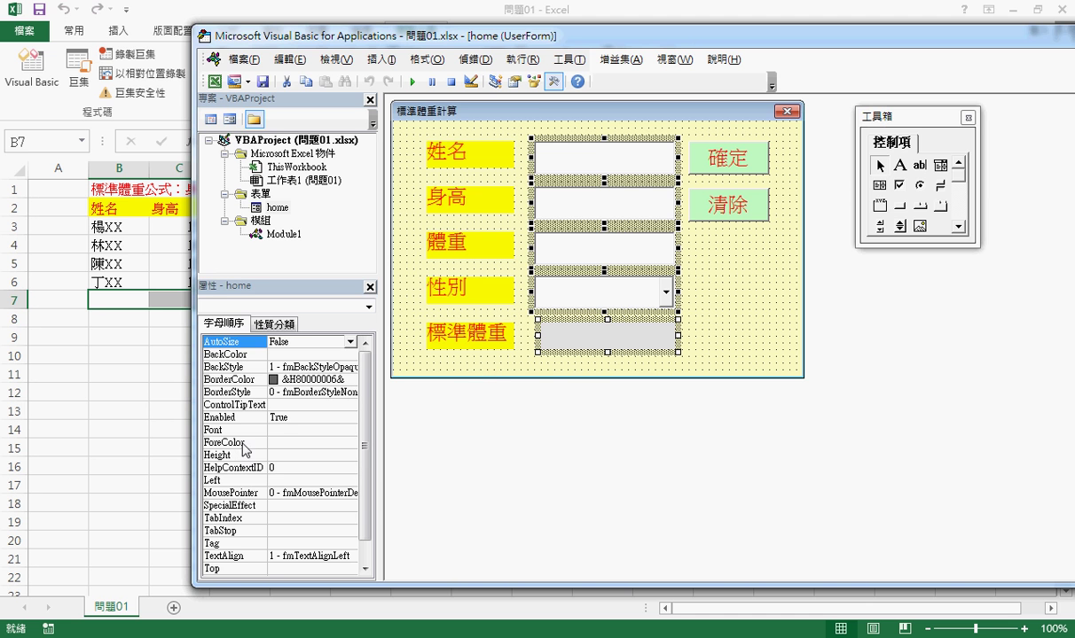
left_click(339, 429)
left_click(351, 432)
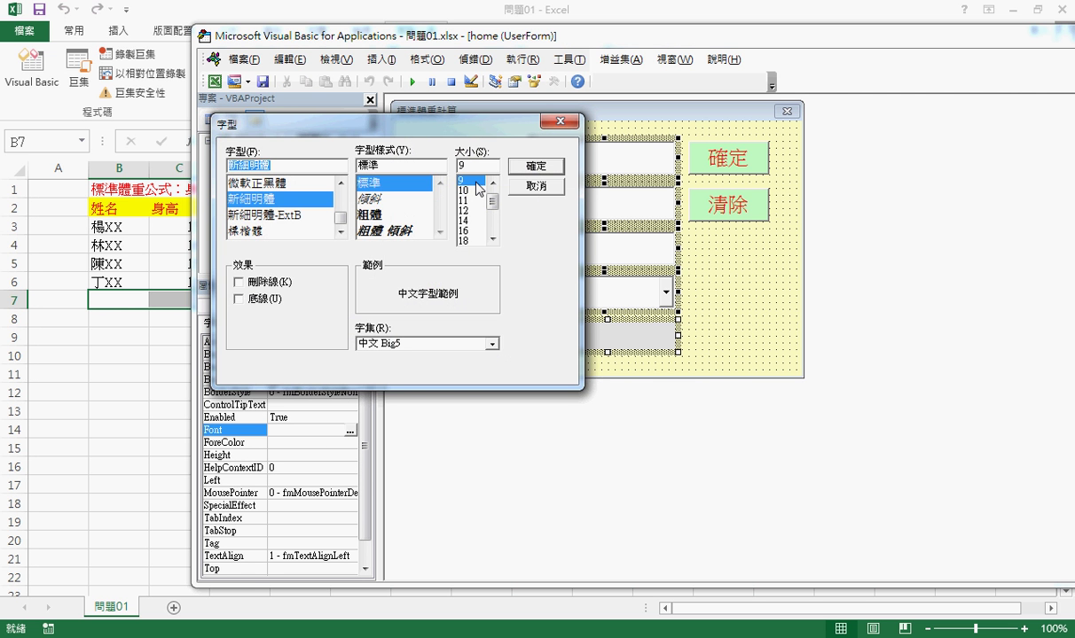
left_click_drag(476, 182, 469, 240)
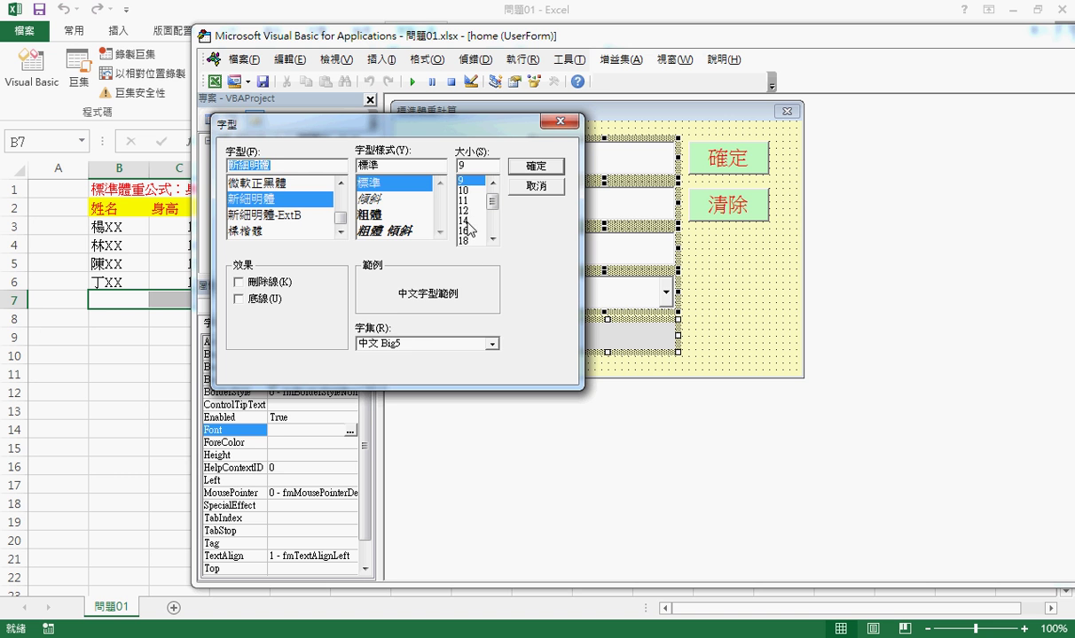
left_click(514, 166)
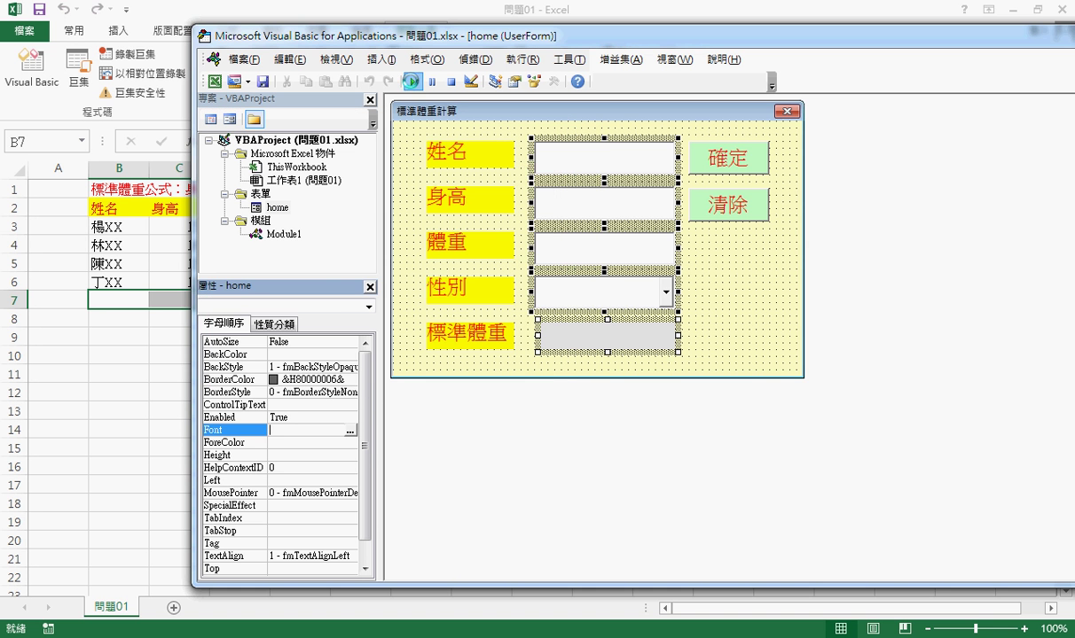
Try running the form, cancel the macro list, and select the 姓名 text box.
left_click(411, 81)
key("Escape")
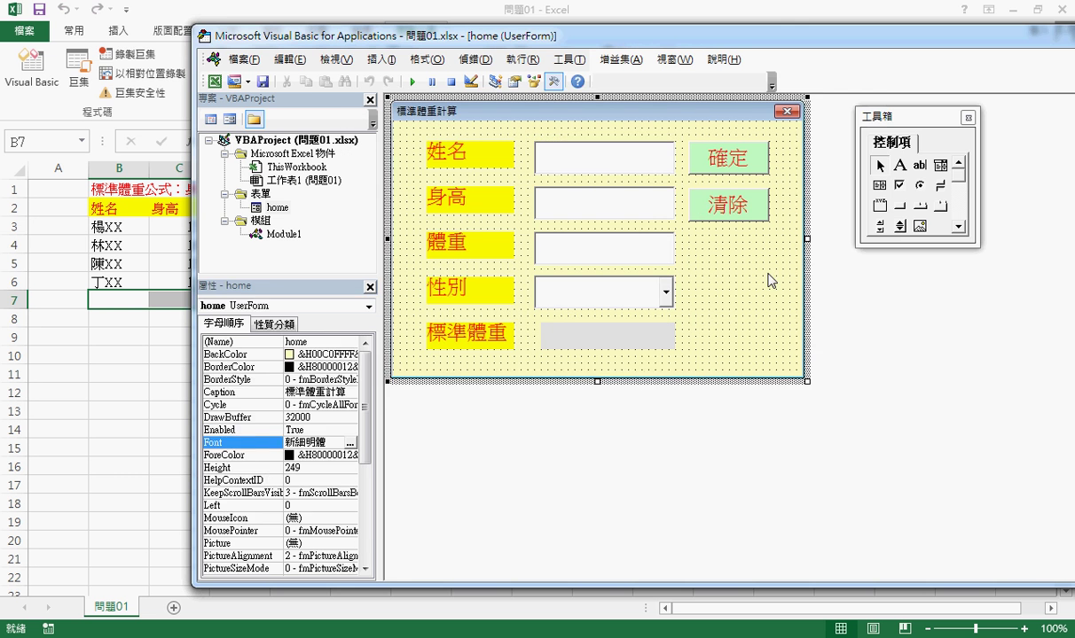
left_click(607, 159)
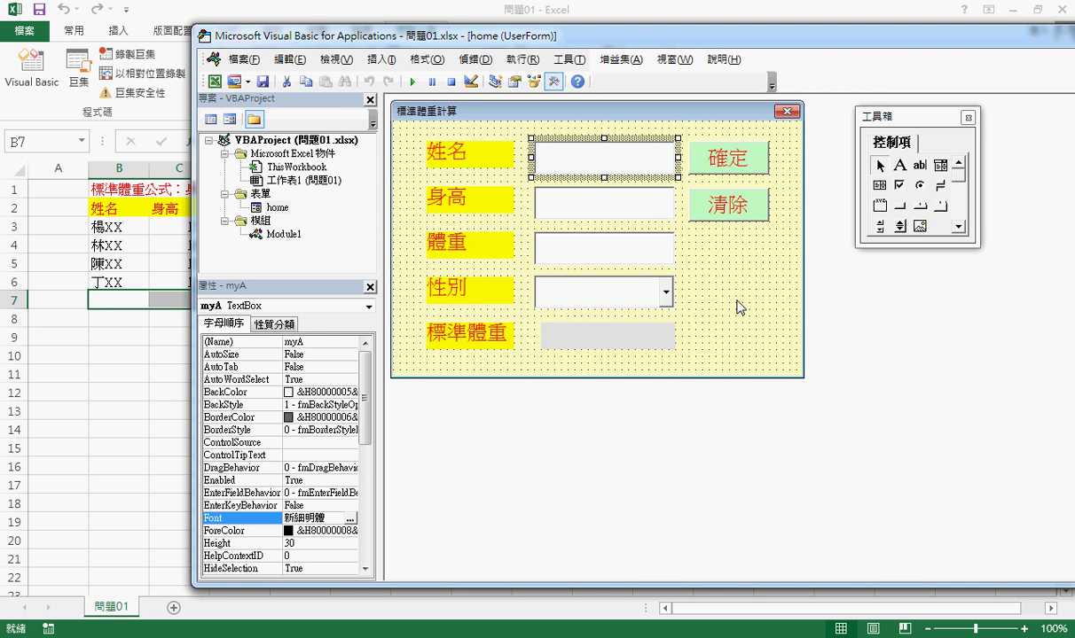
left_click(412, 80)
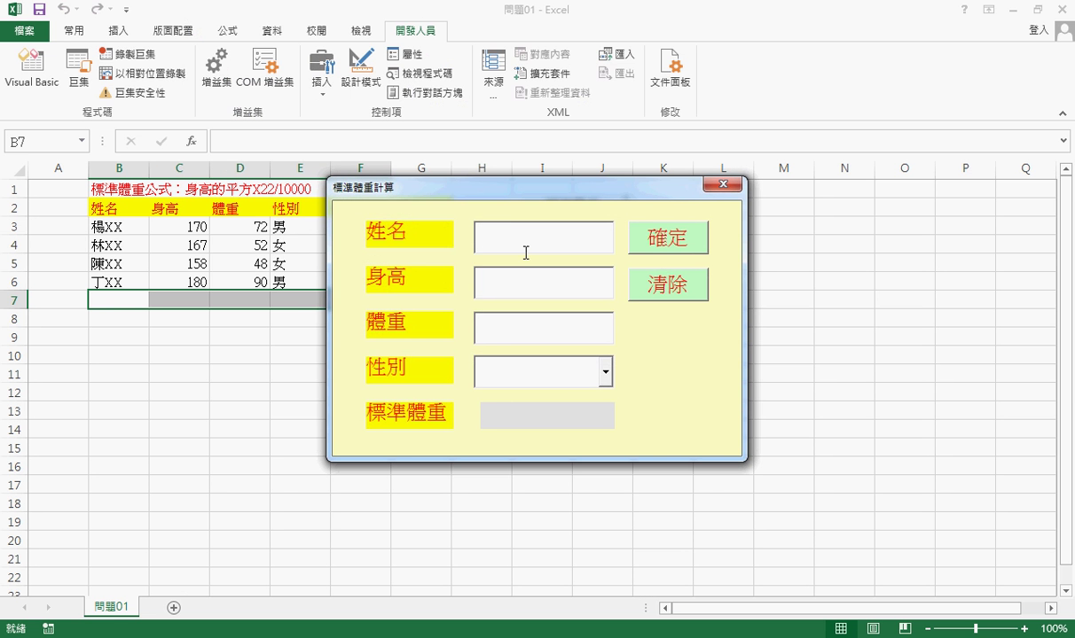
type("XXX")
left_click(720, 185)
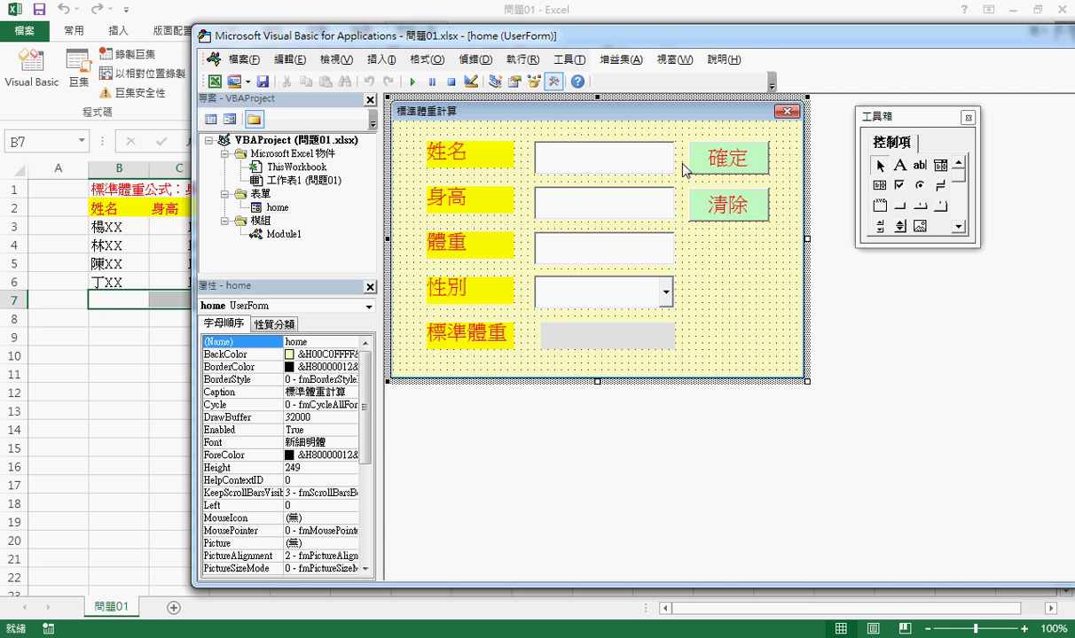
left_click(414, 82)
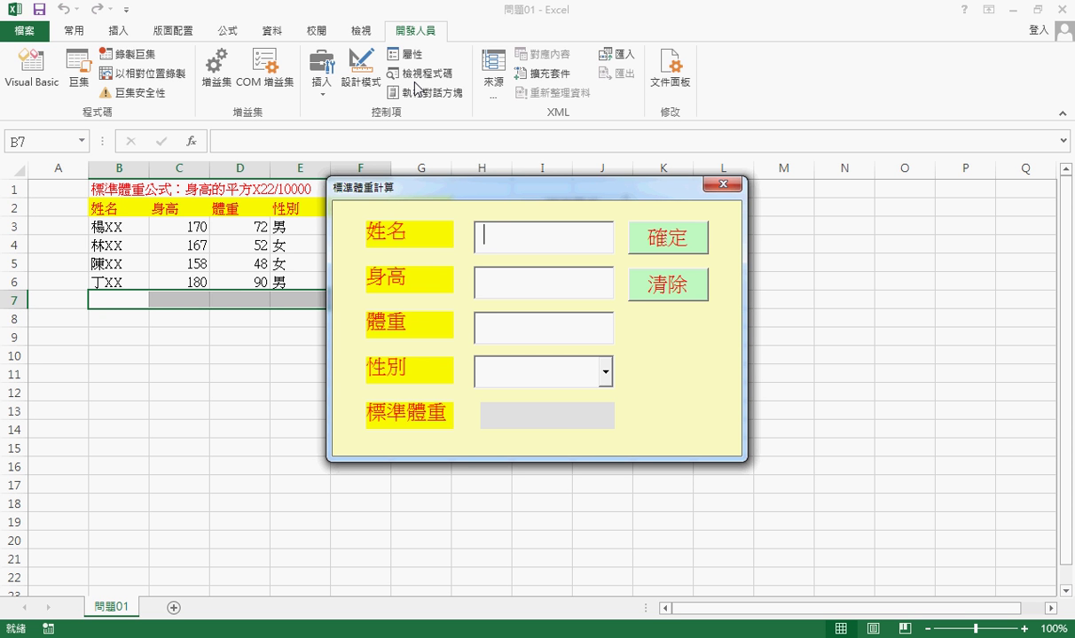
left_click(714, 185)
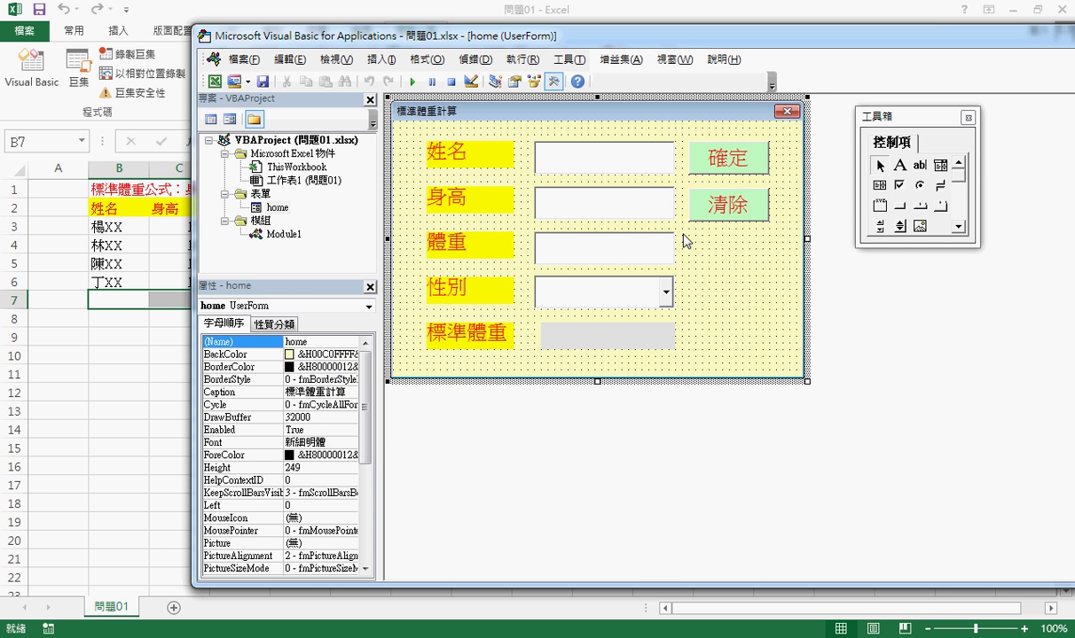
Reopen the VBA editor from Excel and place the cursor at the end of Module1's code.
left_click(98, 395)
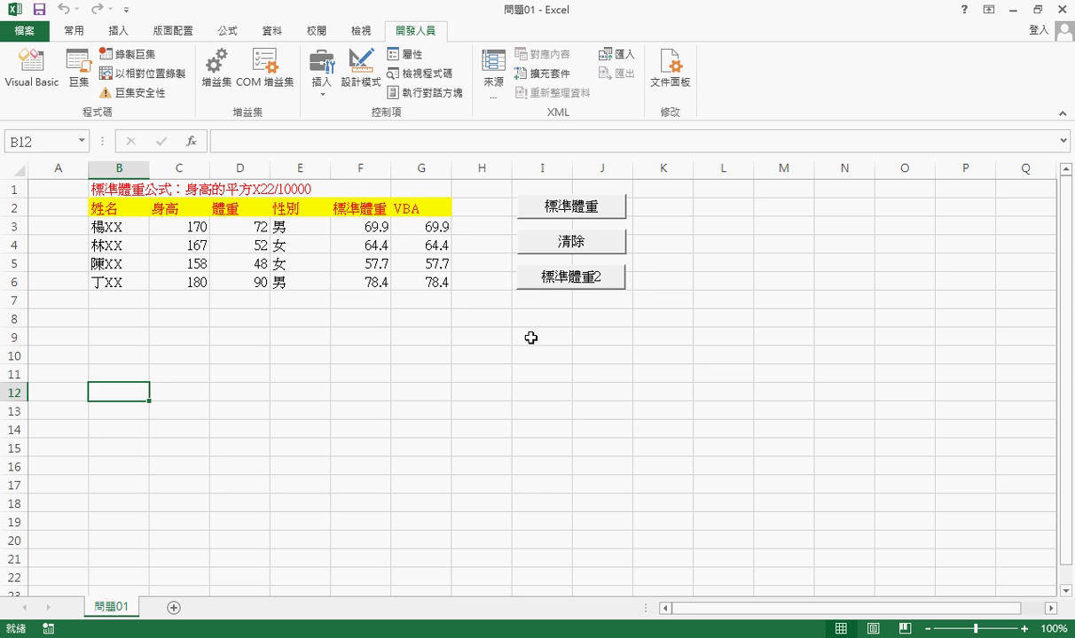
left_click(36, 75)
double_click(287, 235)
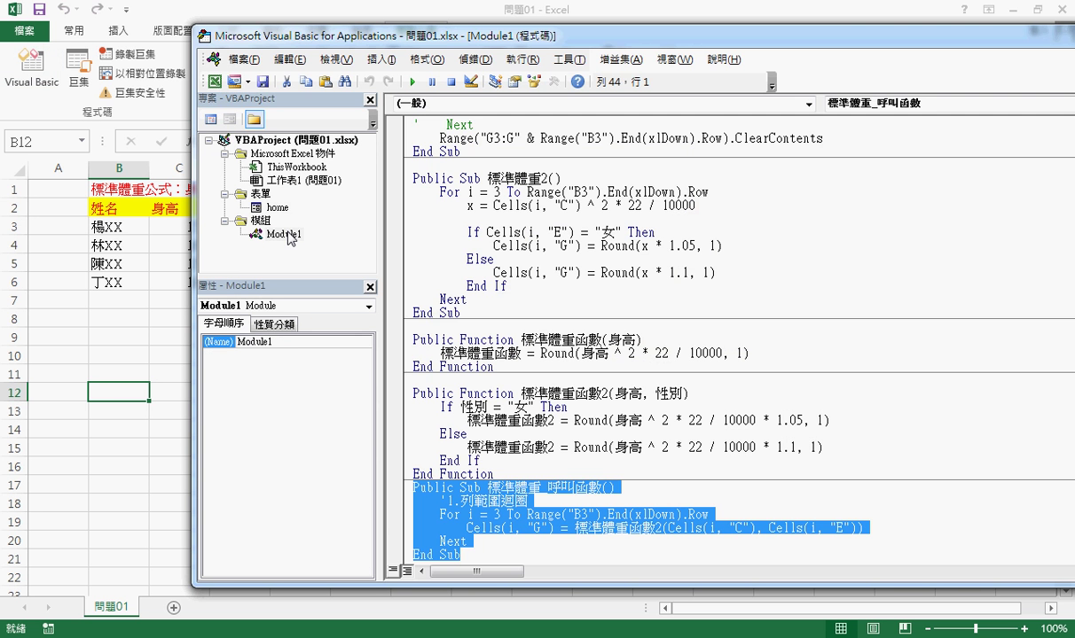
scroll(511, 379, "down", 1)
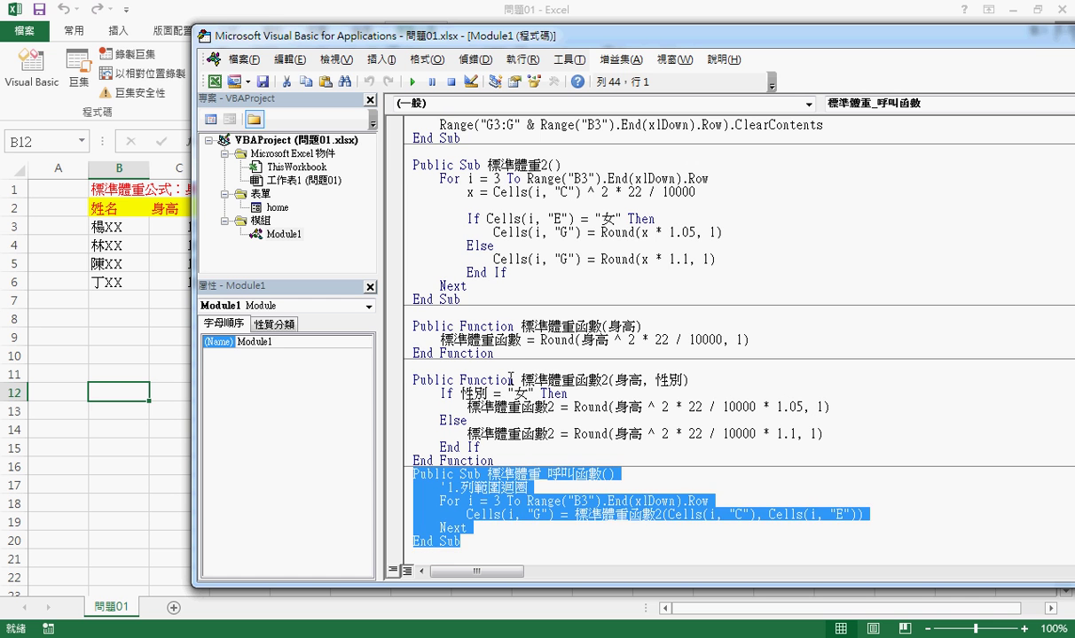
left_click(416, 545)
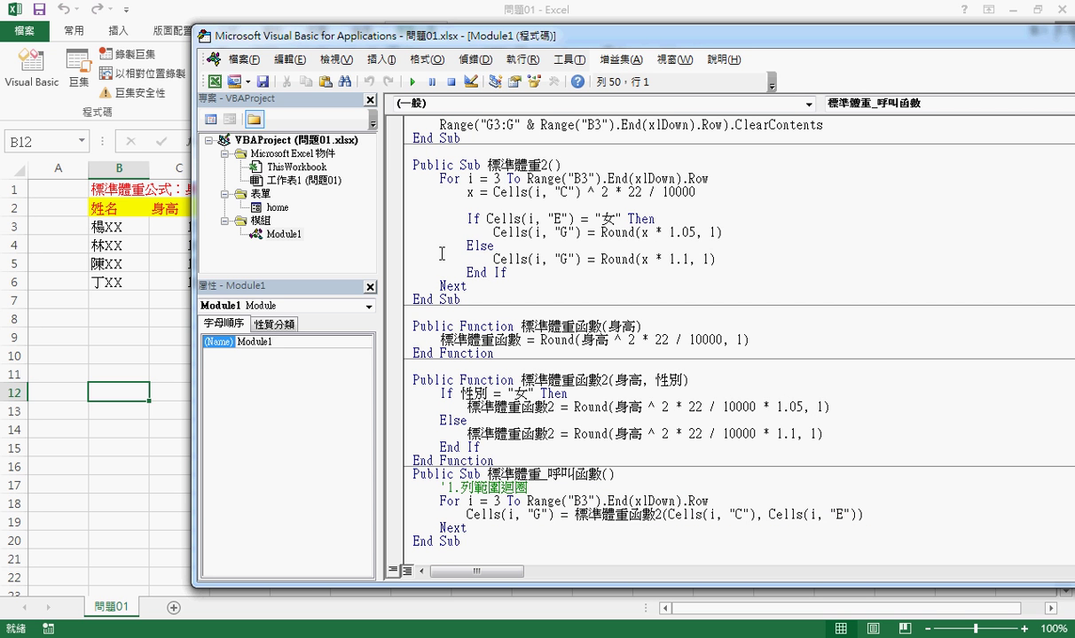
Begin an Insert > Procedure entry and type the name 啟動表單.
left_click(381, 60)
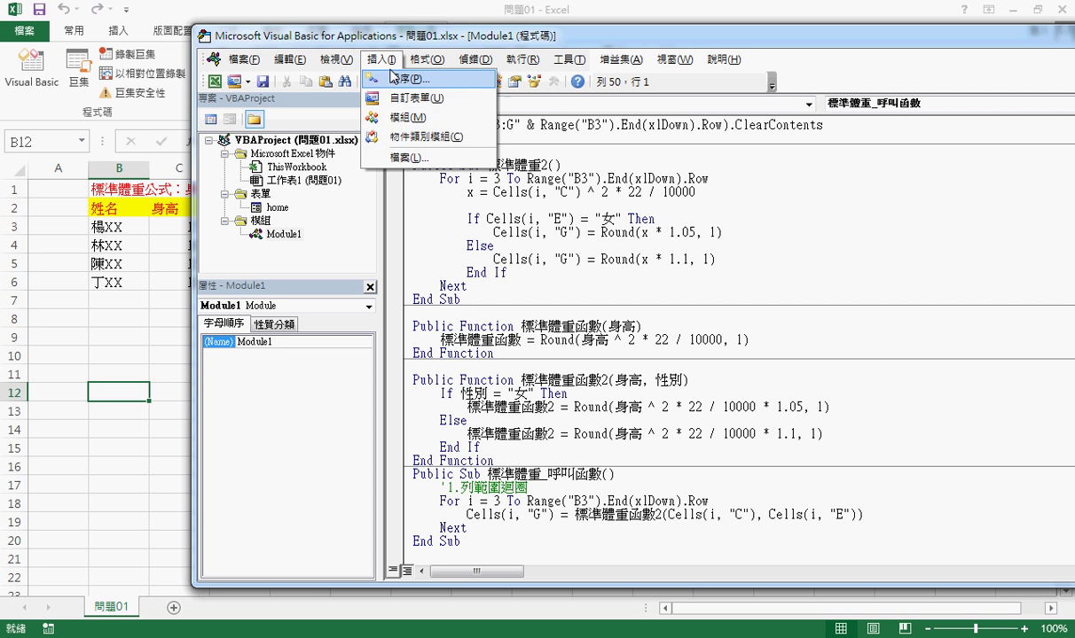
left_click(381, 77)
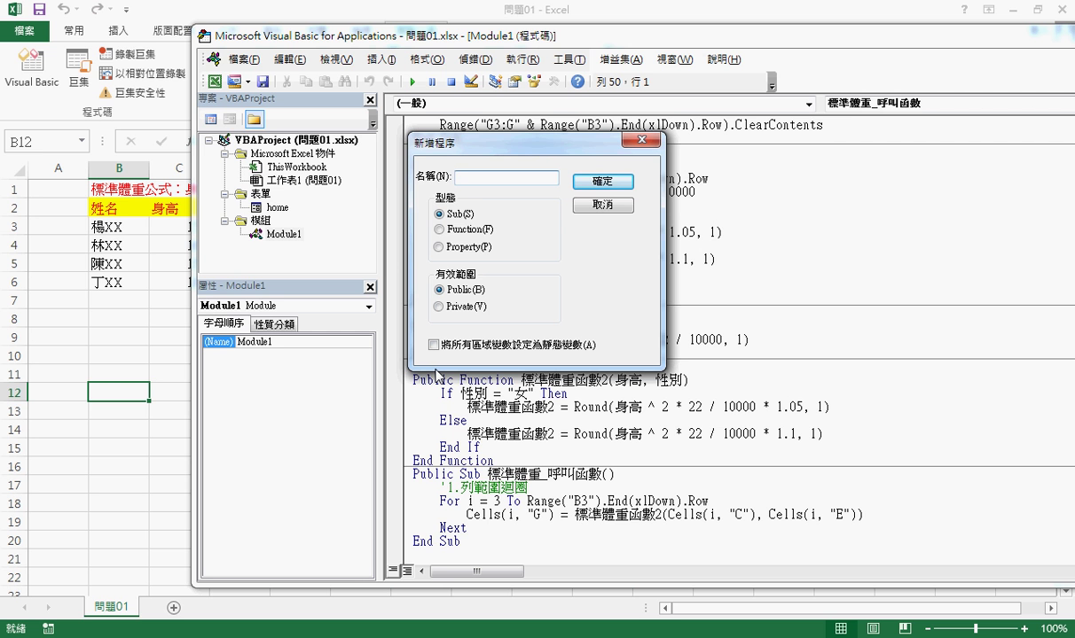
type("標")
type("ㄥ")
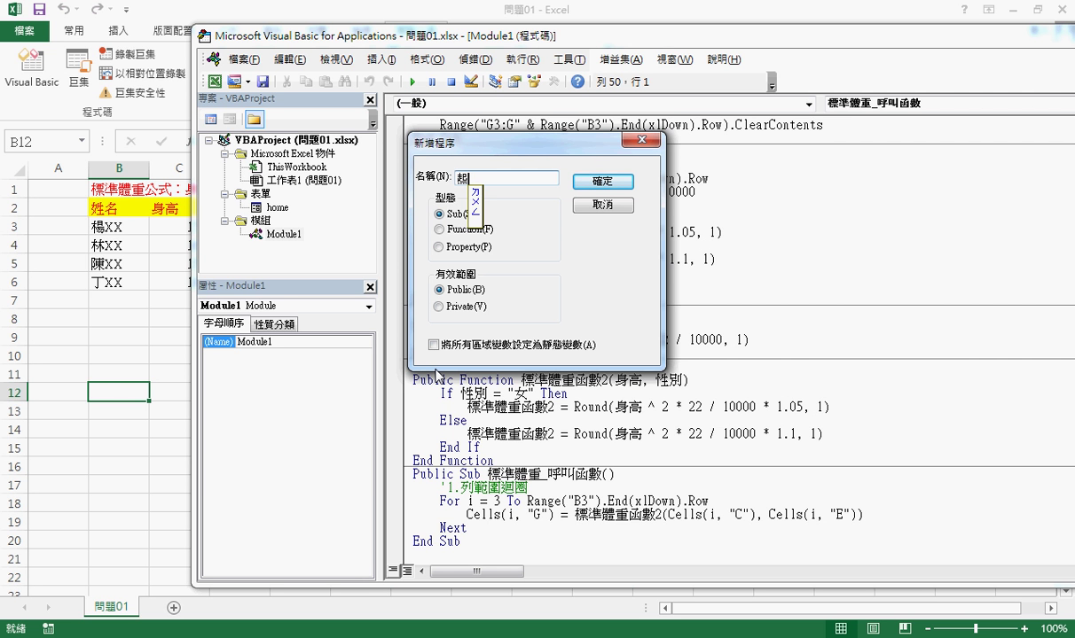
type("動")
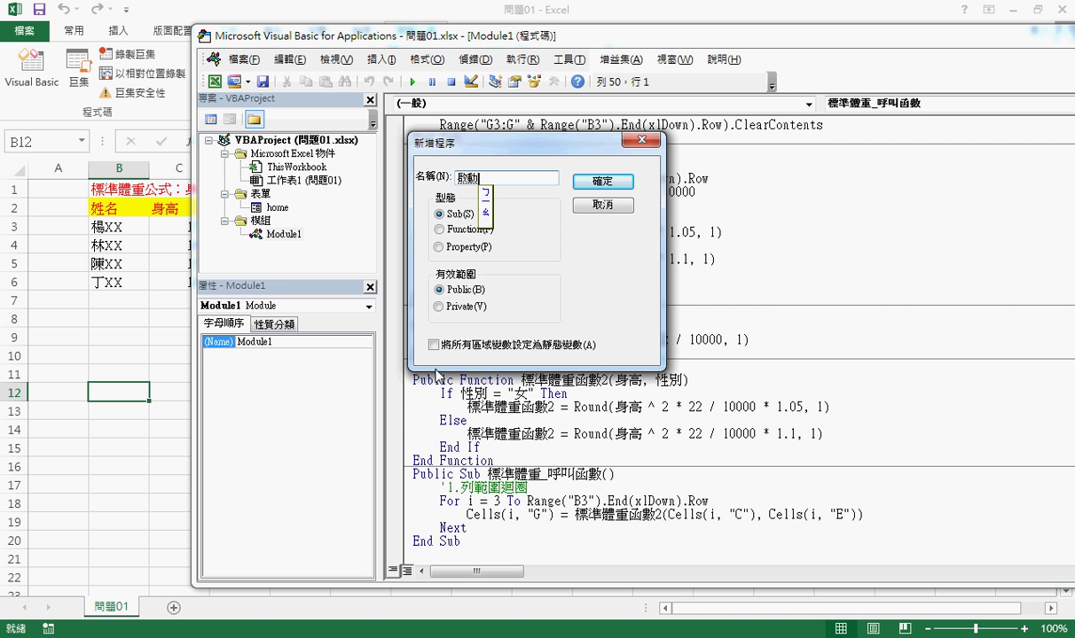
type("表ㄉ")
type("單")
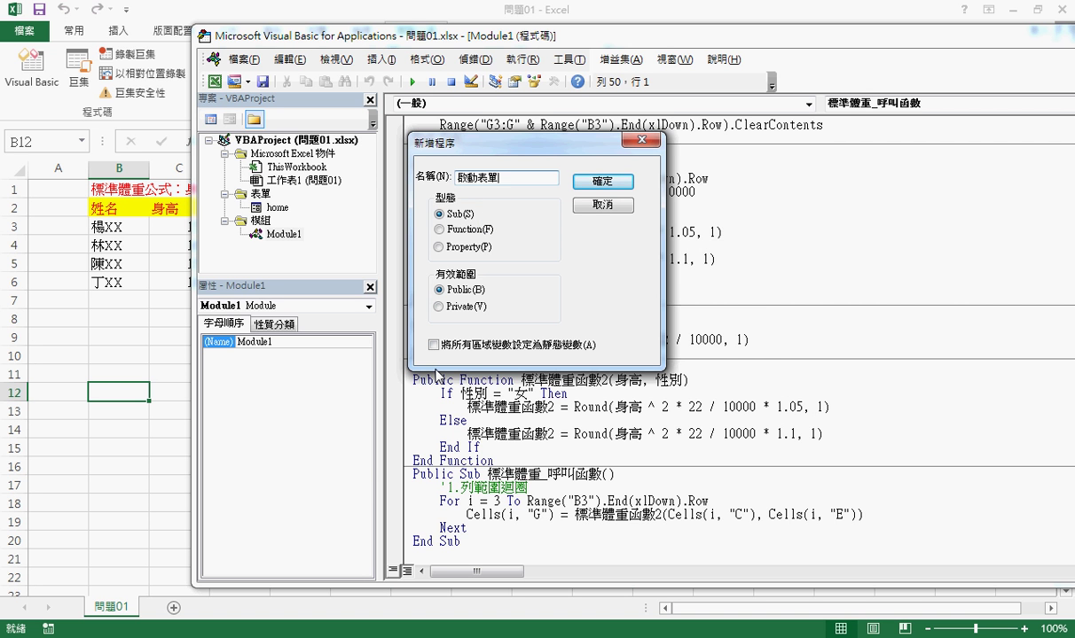
Create Public Sub 啟動表單 and write home.Show as its body.
left_click(576, 180)
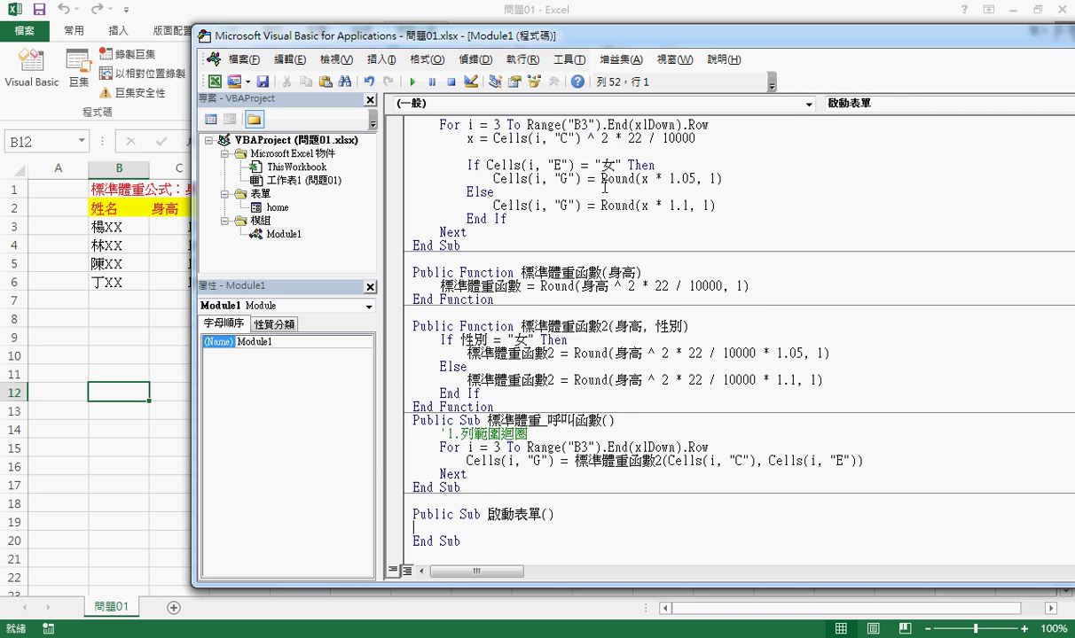
key("Tab")
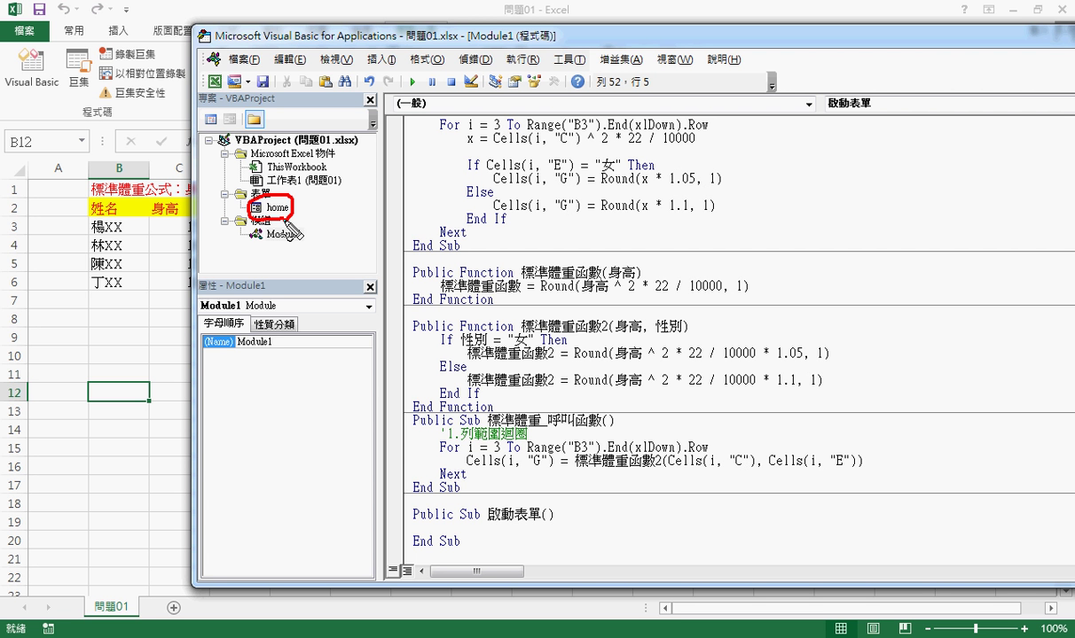
left_click(277, 210)
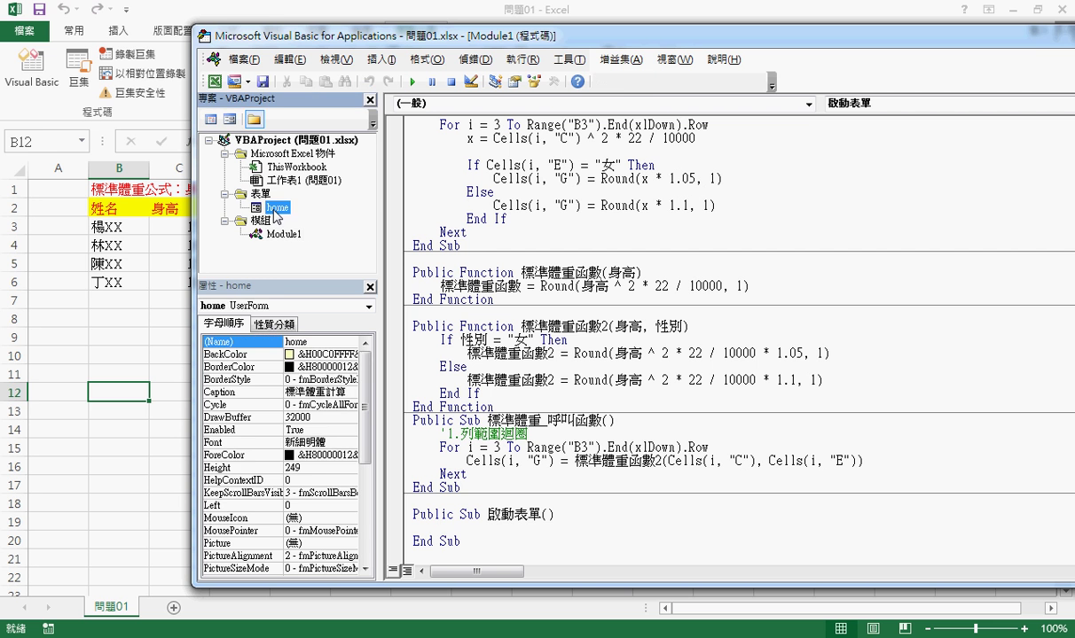
left_click(484, 532)
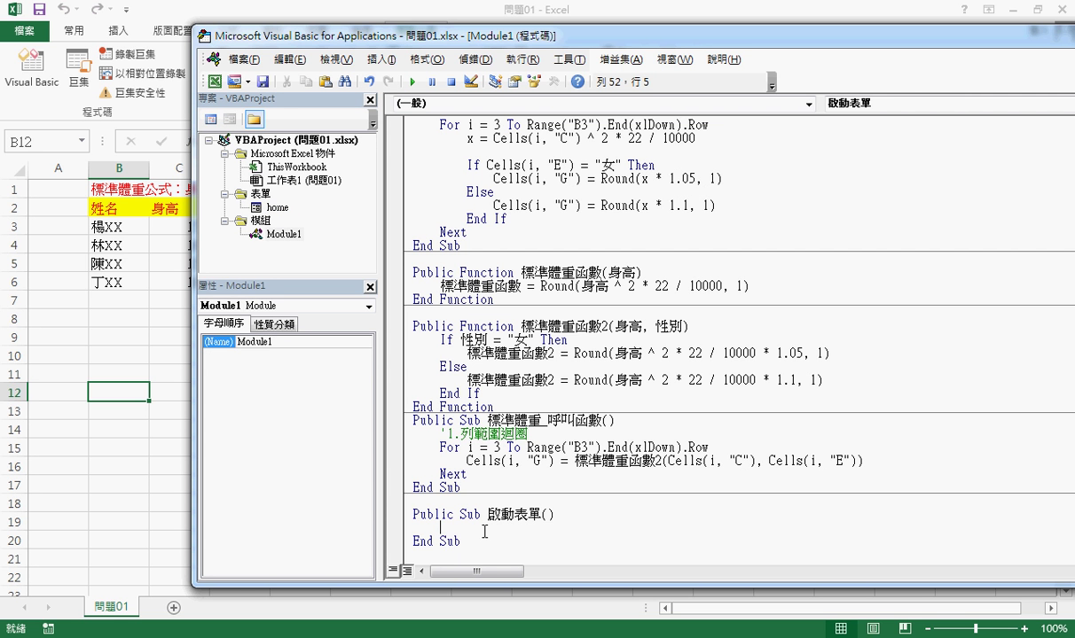
type("home")
type(".")
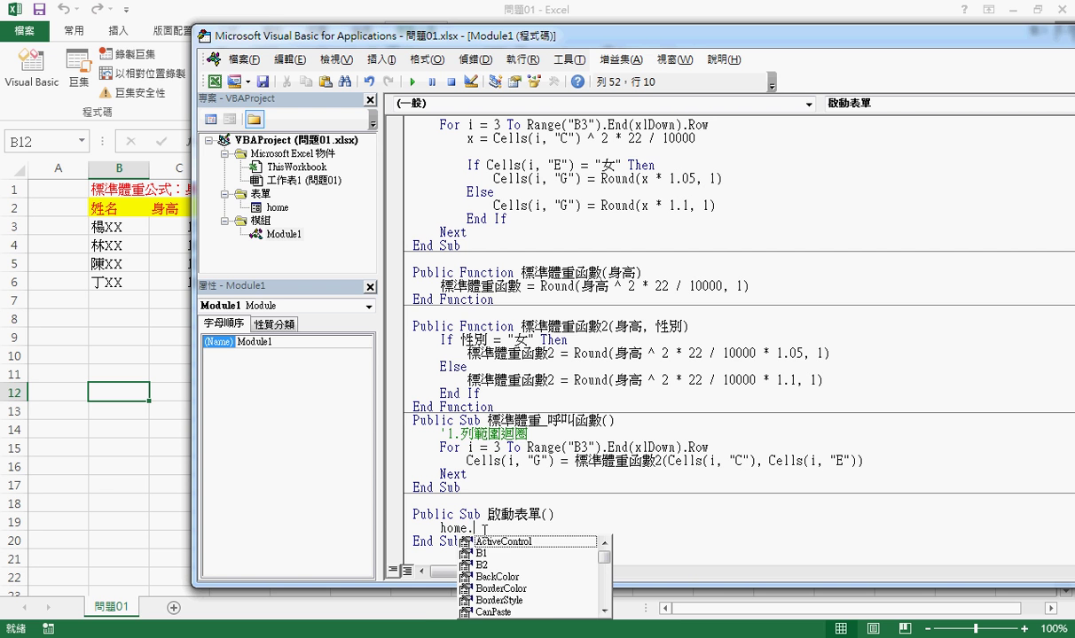
type("show")
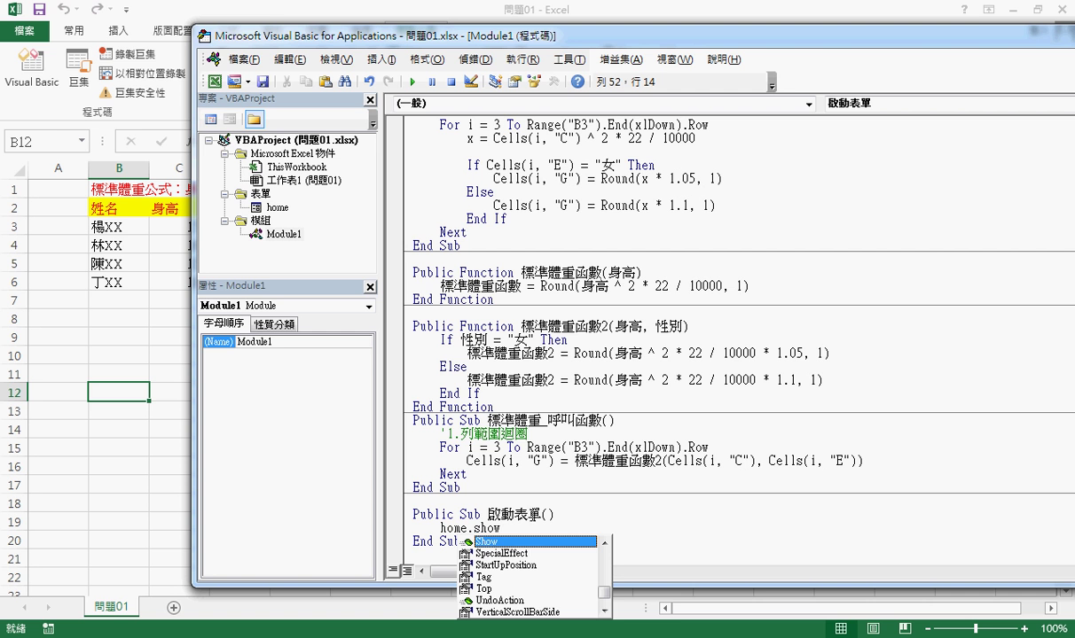
key("Tab")
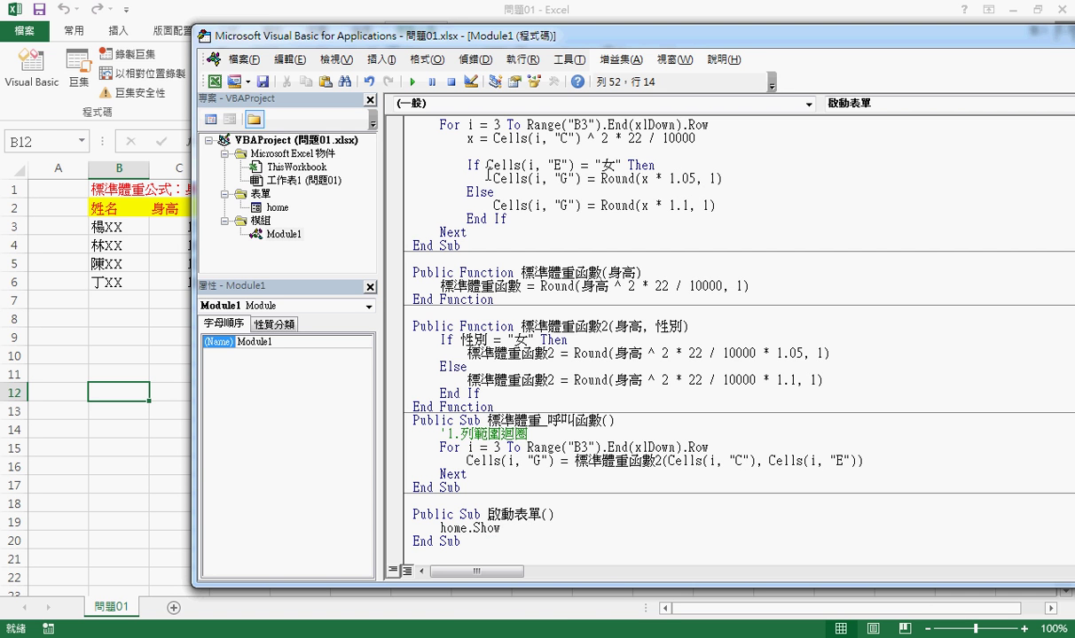
Test-run the form, then draw a form button below the 標準體重2 button on the worksheet.
left_click(413, 83)
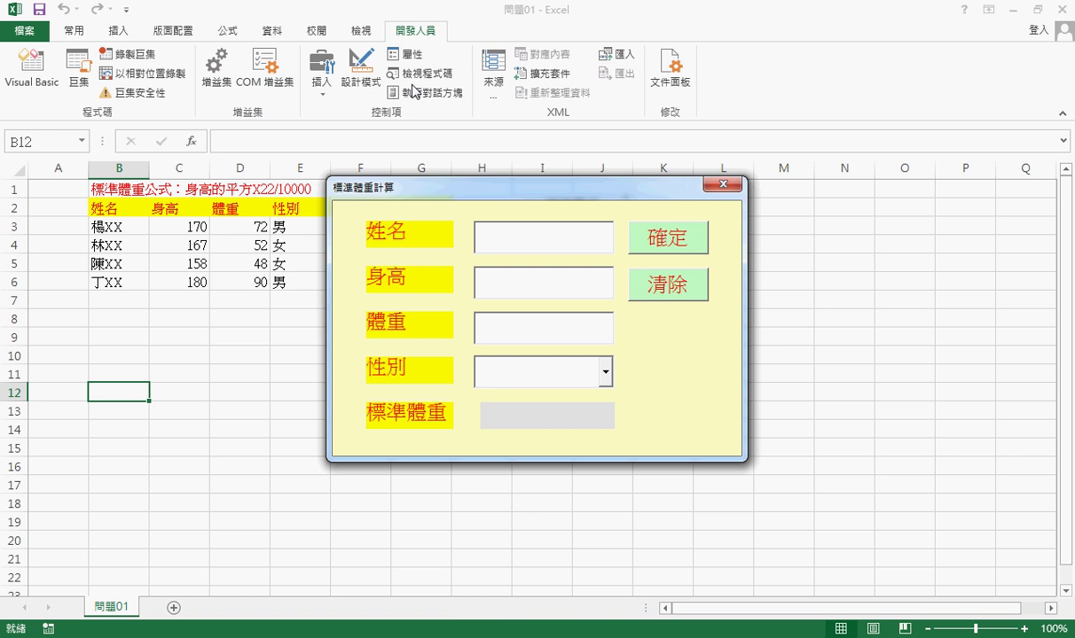
left_click(713, 183)
left_click(122, 332)
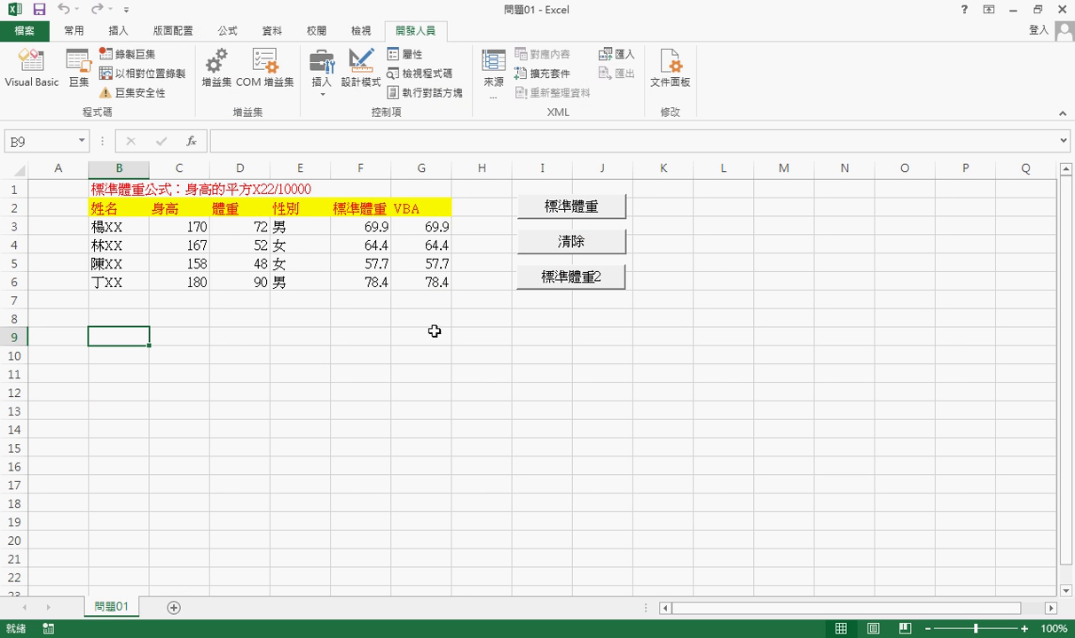
left_click(322, 83)
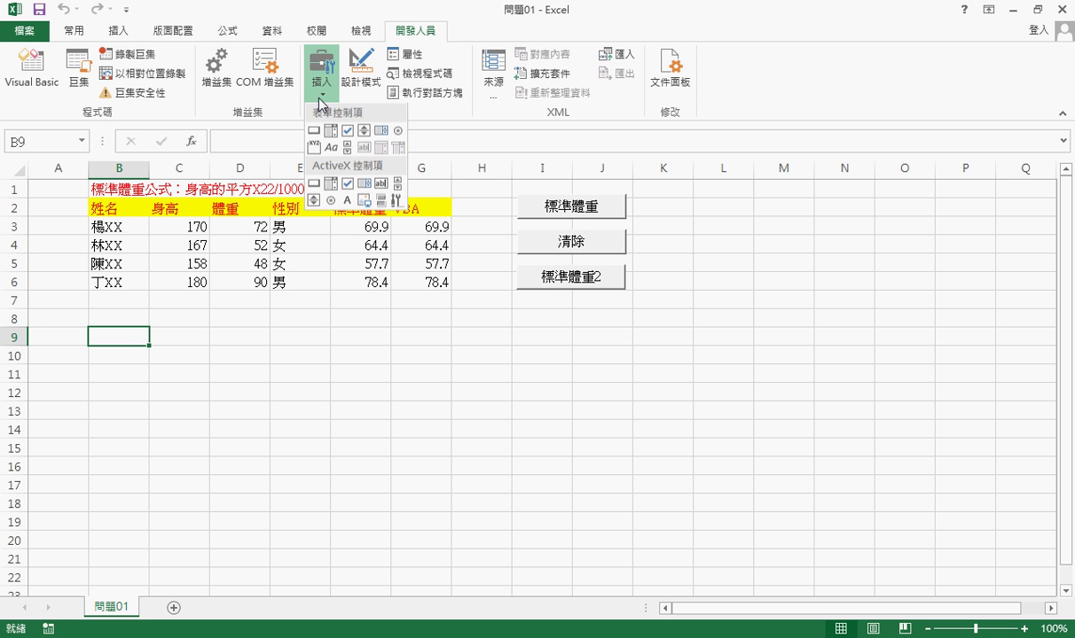
left_click(315, 133)
left_click_drag(519, 300, 625, 328)
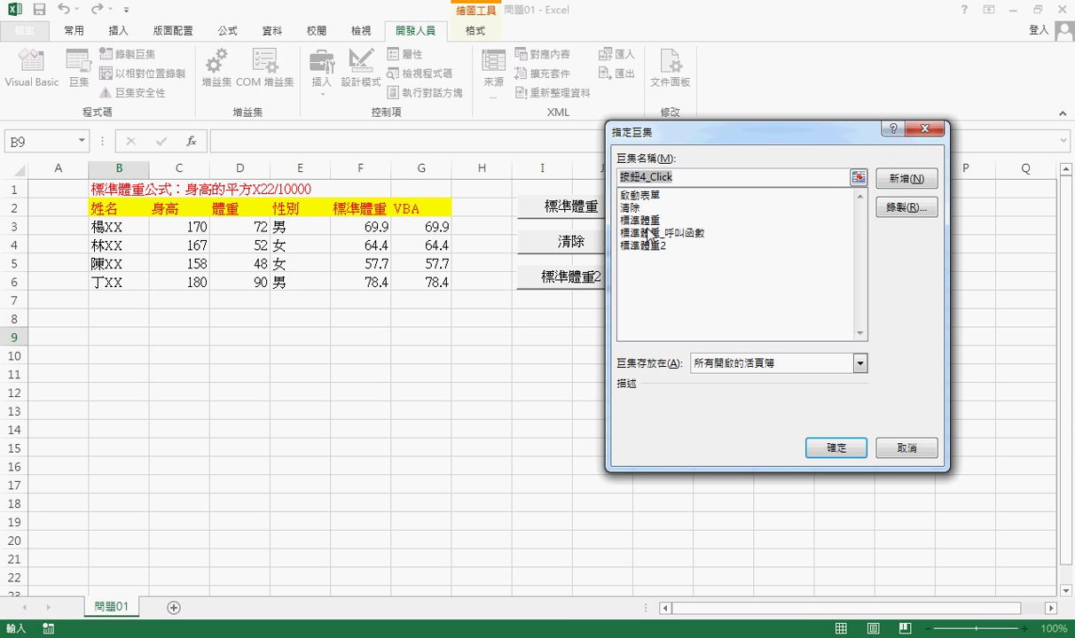
Assign the 啟動表單 macro to the new button, copying the macro name.
left_click(625, 194)
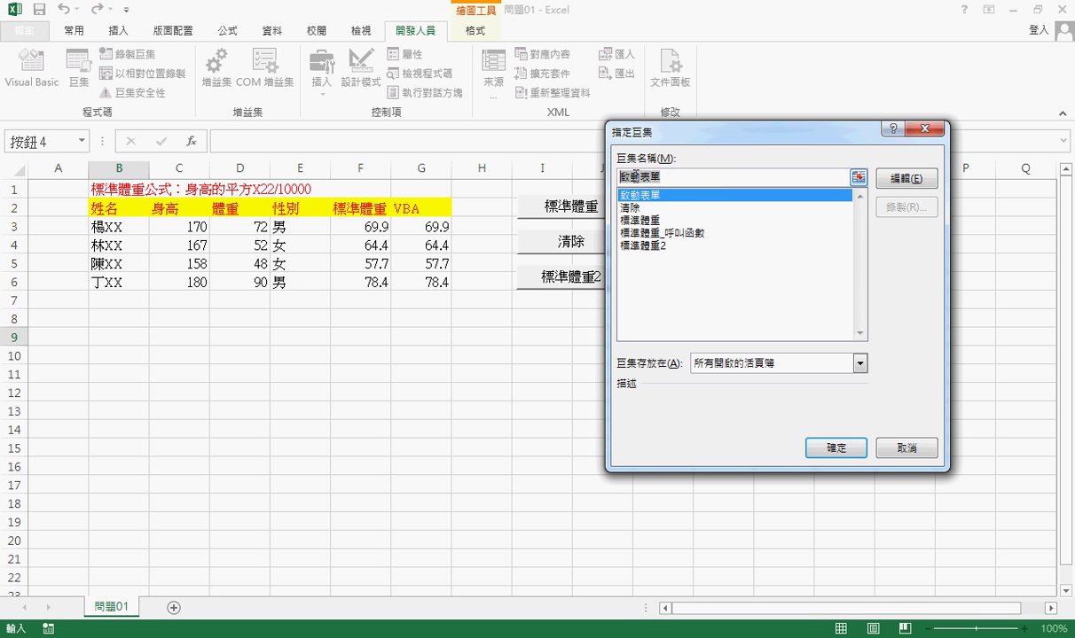
right_click(635, 177)
left_click(666, 208)
left_click(829, 446)
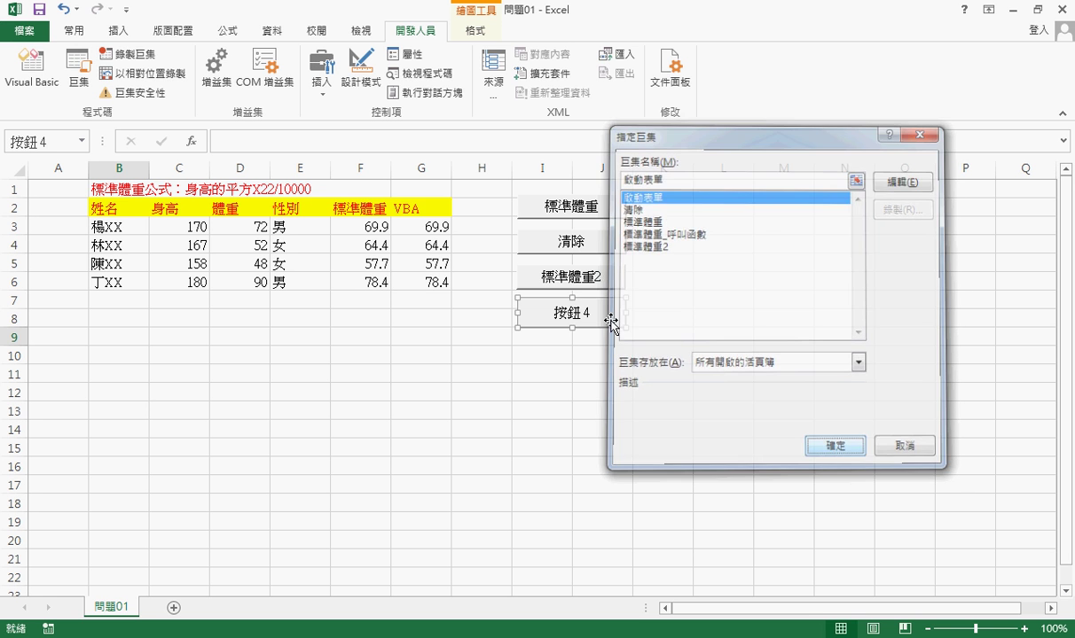
Relabel the button 啟動表單 and click it to open the form.
left_click(599, 319)
key("Delete")
key("Delete")
key("Delete")
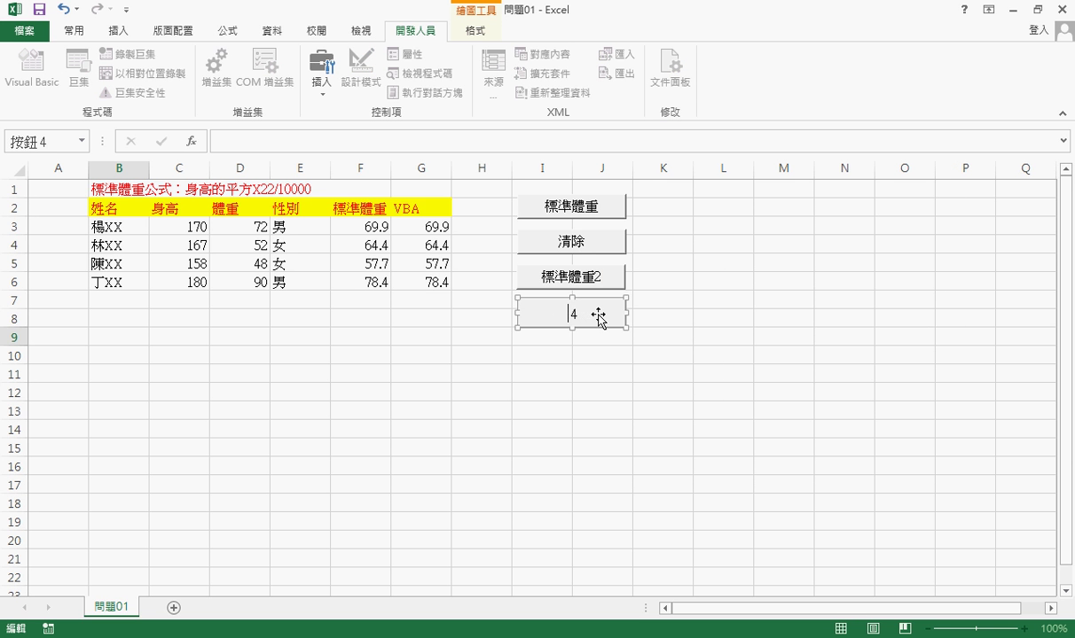
key("Delete")
key("ctrl+v")
left_click(709, 317)
left_click(592, 321)
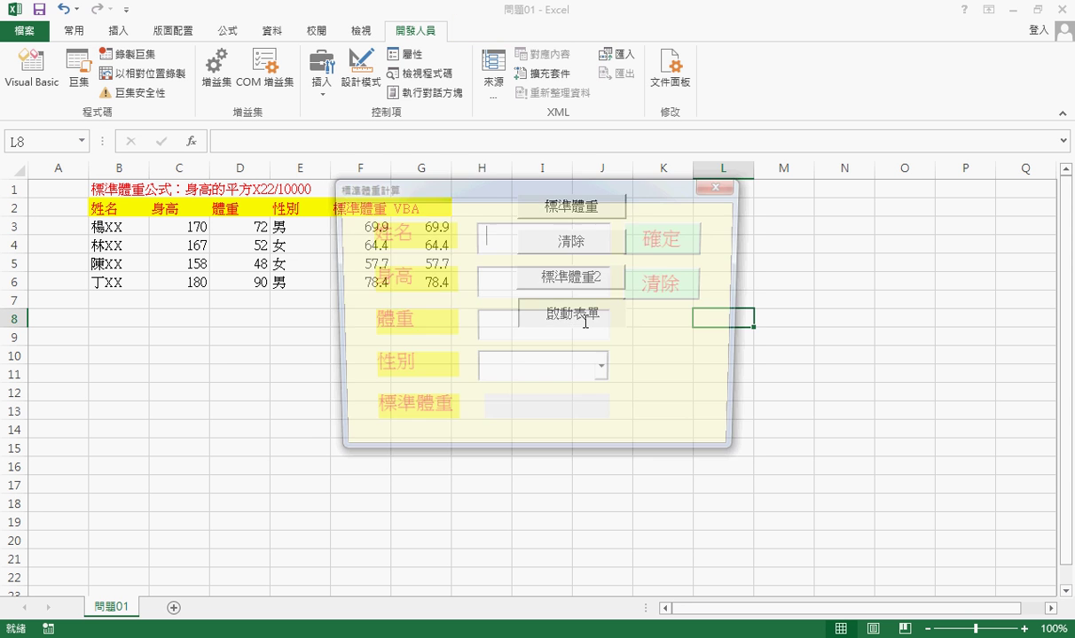
Close the form, reopen it twice with the 啟動表單 button, and close it again.
left_click(722, 183)
left_click(594, 319)
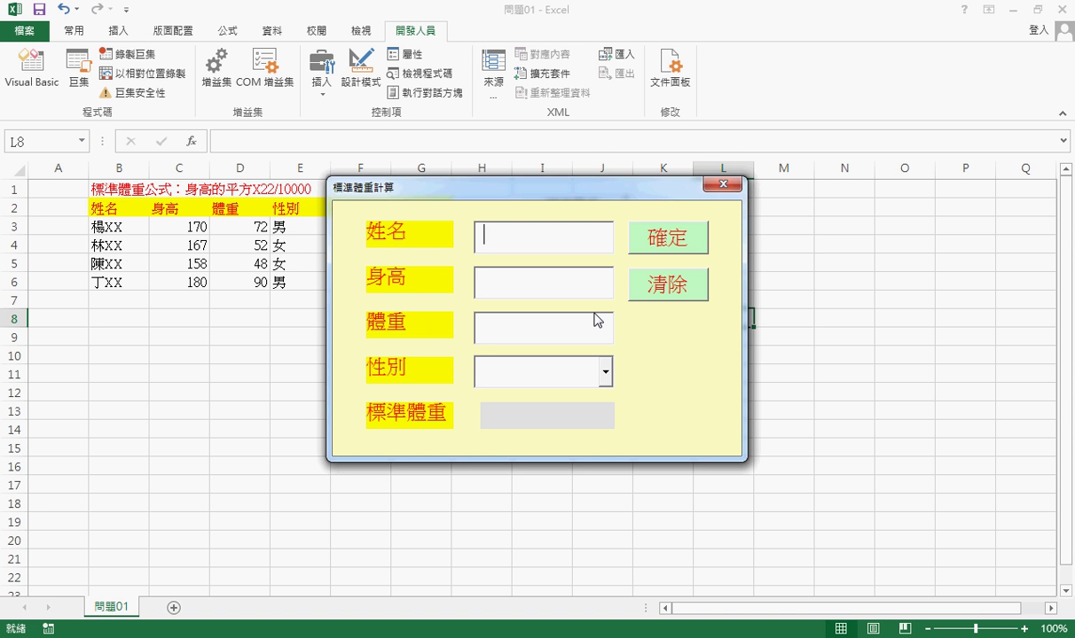
left_click(722, 185)
left_click(573, 324)
left_click(724, 184)
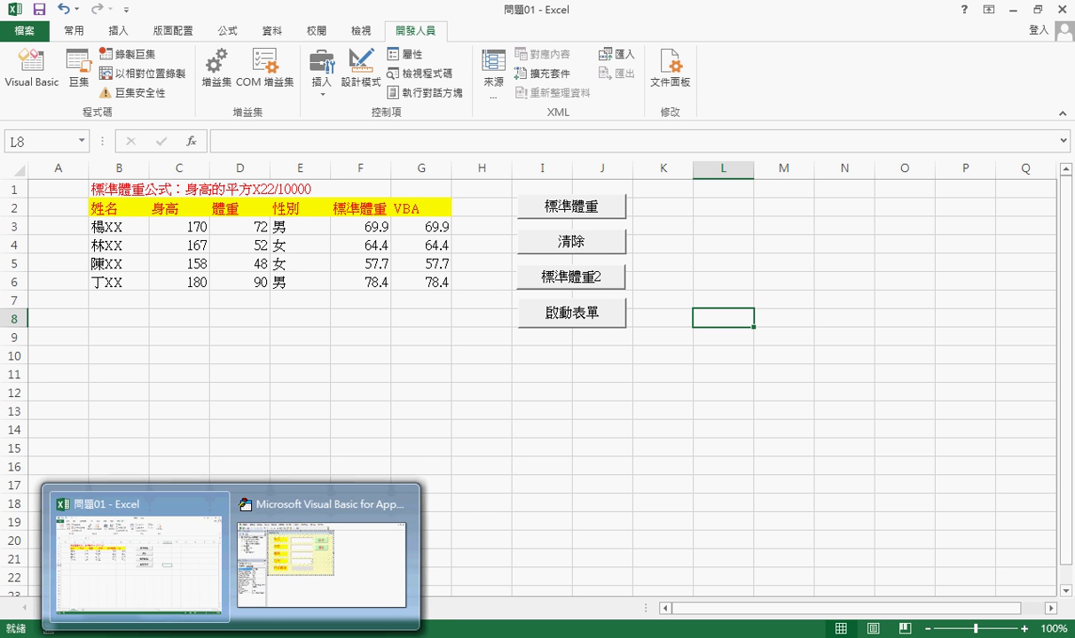
Inspect the home form's 姓名, 身高, 體重, 性別, 標準體重 fields and 確定/清除 buttons, then open Module1.
left_click(315, 532)
left_click(558, 152)
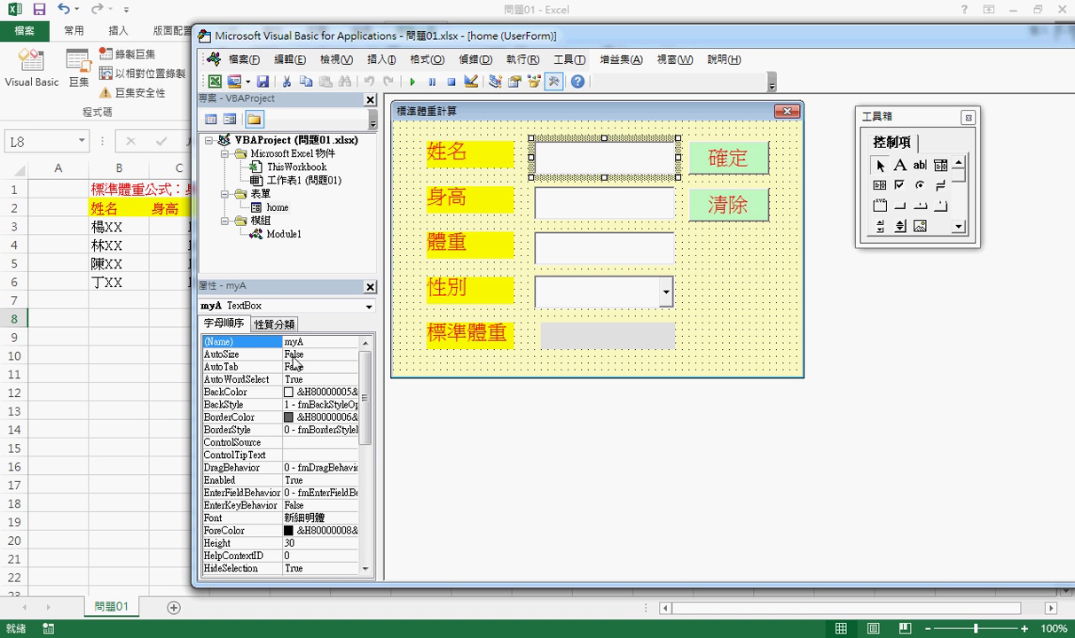
left_click(580, 211)
left_click(581, 253)
left_click(580, 289)
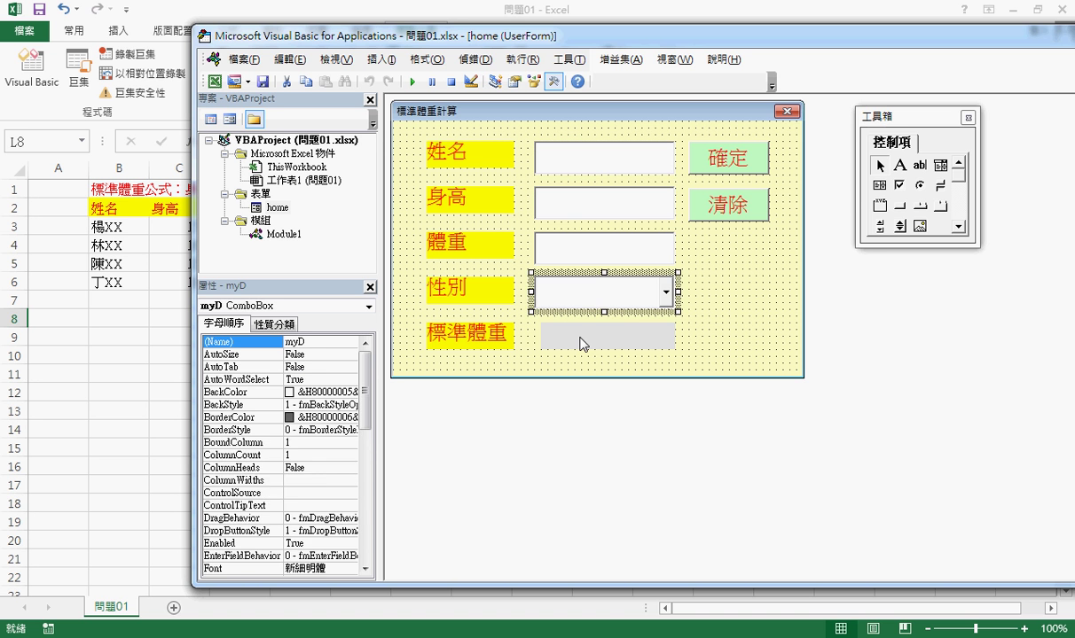
left_click(568, 332)
left_click(735, 164)
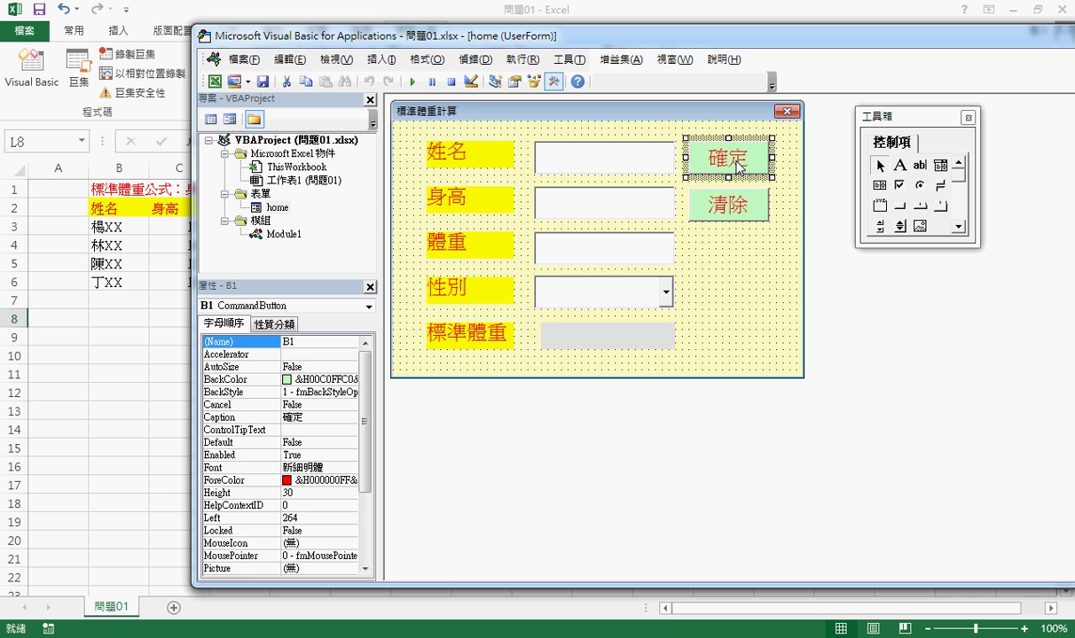
left_click(733, 213)
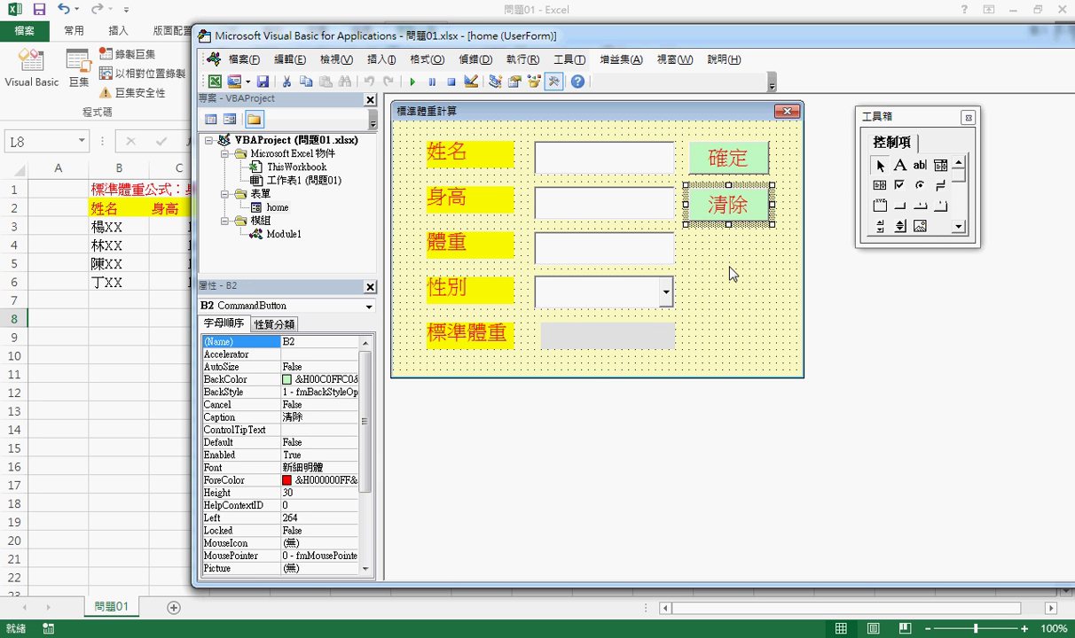
left_click(694, 256)
double_click(283, 234)
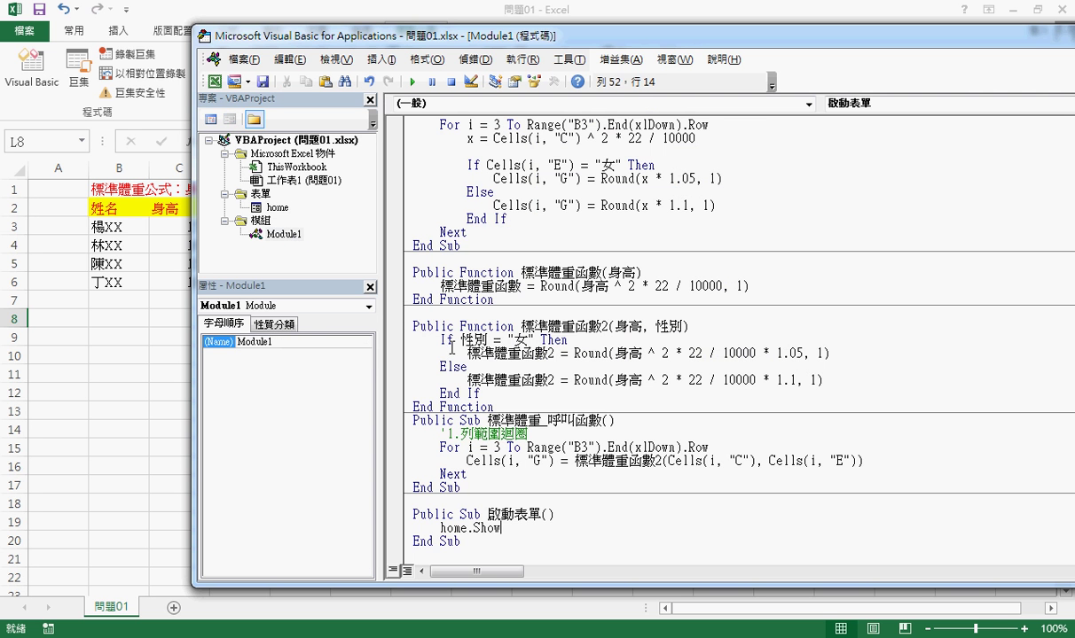
Select the Public Sub 啟動表單() procedure containing home.Show through End Sub.
left_click_drag(468, 548, 400, 514)
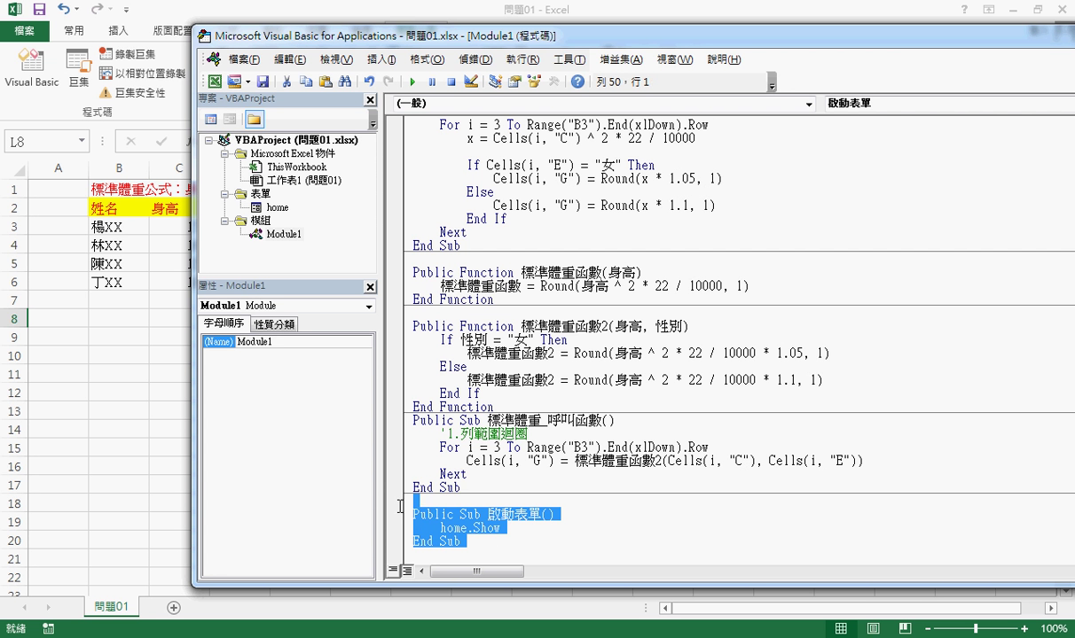